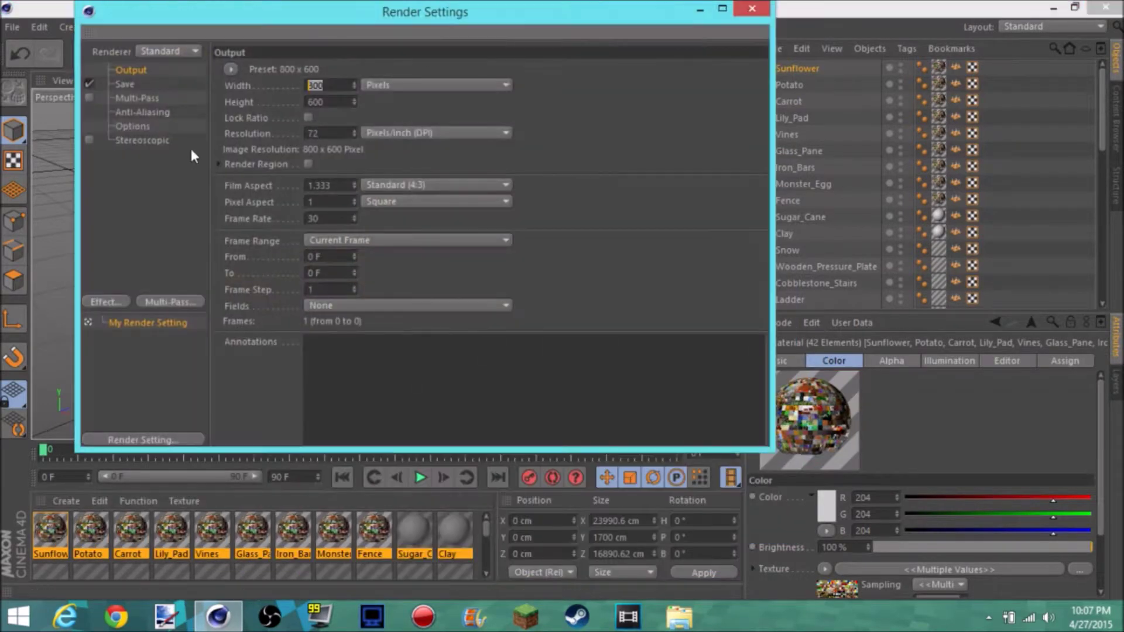
- Set the render output width to 19 and view the Multi-Pass options
{"action": "type", "text": "19"}
{"action": "left_click", "coordinate": [189, 98]}
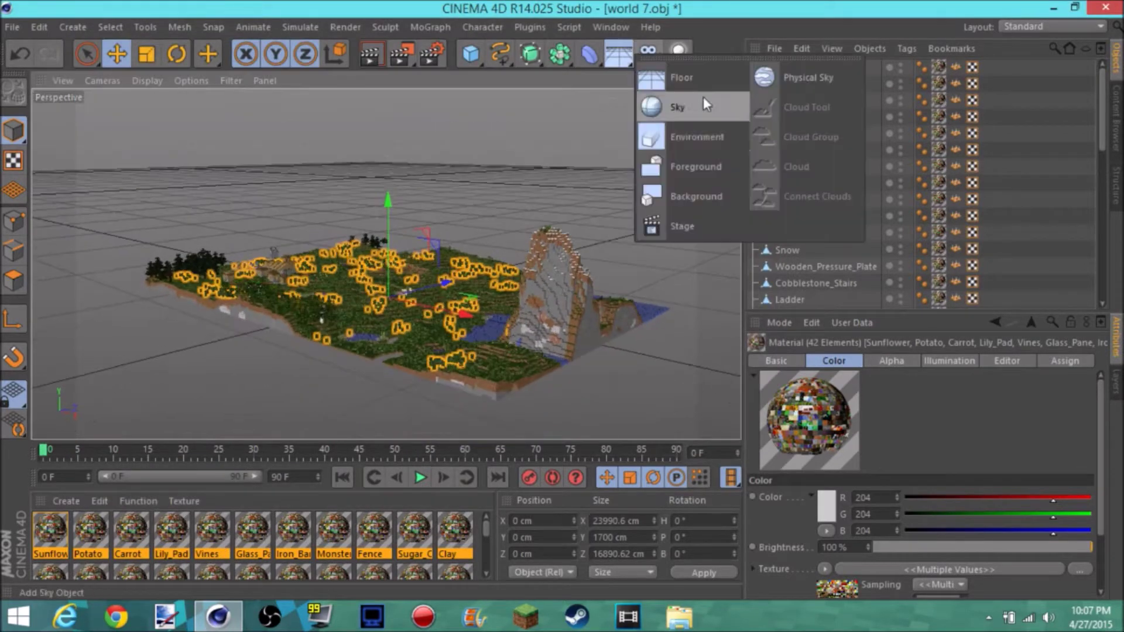
- Add Environment and Sky objects, create two materials, and apply one to the environment
{"action": "left_click", "coordinate": [696, 137]}
{"action": "left_click", "coordinate": [678, 108]}
{"action": "double_click", "coordinate": [478, 529]}
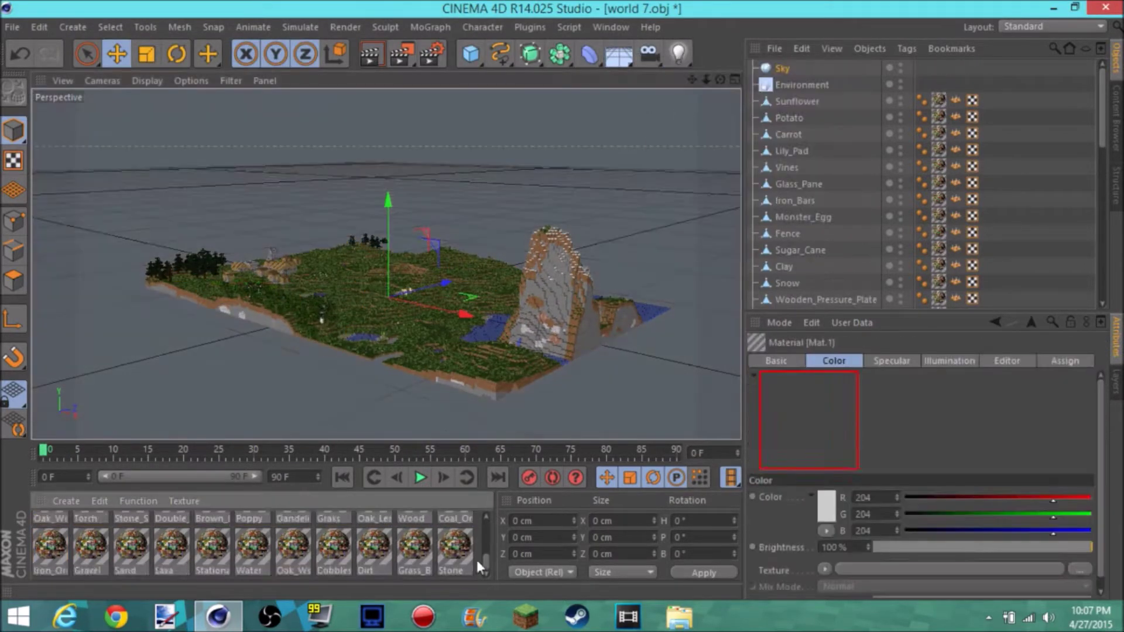
{"action": "double_click", "coordinate": [89, 528]}
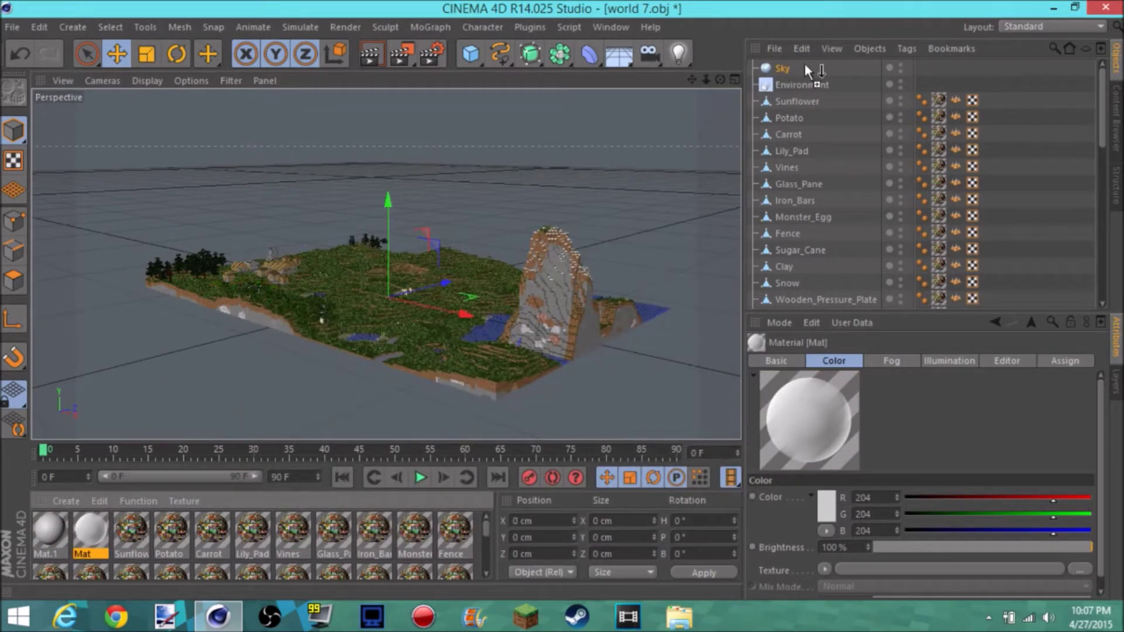
{"action": "left_click_drag", "start_coordinate": [50, 529], "coordinate": [802, 84]}
{"action": "double_click", "coordinate": [50, 529]}
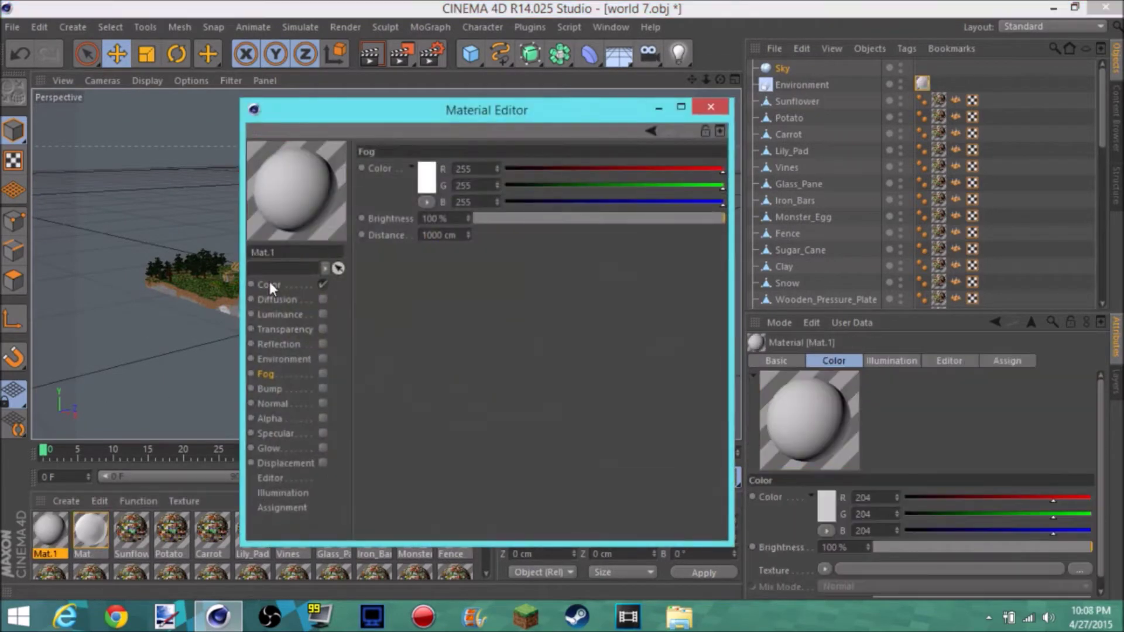
- Give Mat.1's Color a Gradient shader running from light blue to deep saturated blue
{"action": "left_click", "coordinate": [461, 396]}
{"action": "left_click", "coordinate": [457, 338]}
{"action": "double_click", "coordinate": [363, 293]}
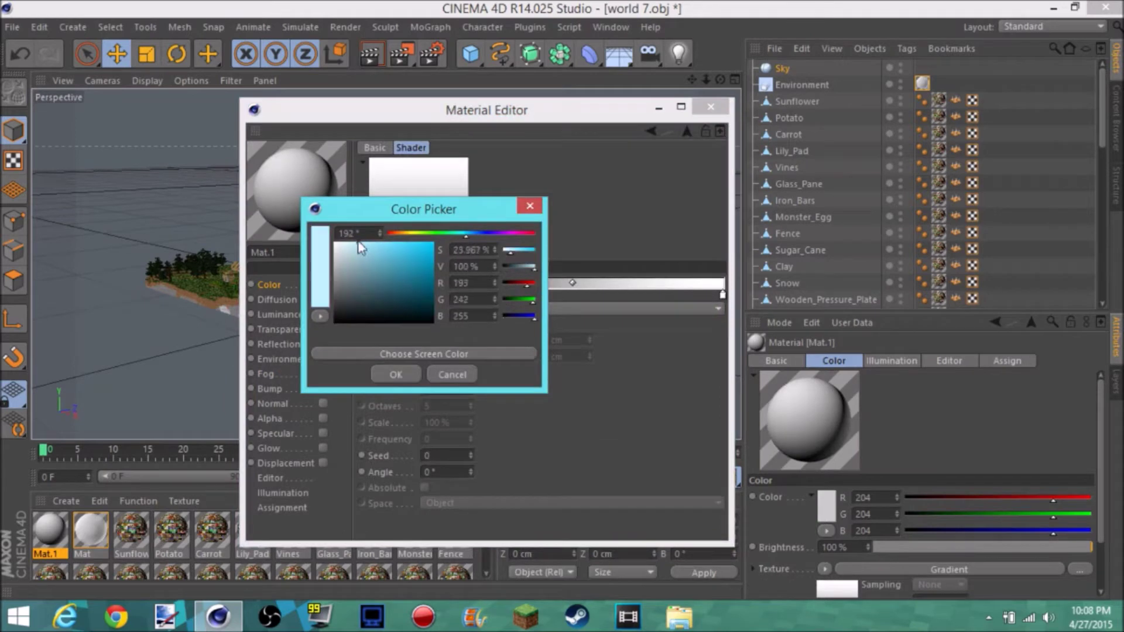
{"action": "left_click", "coordinate": [396, 374]}
{"action": "double_click", "coordinate": [723, 294]}
{"action": "left_click", "coordinate": [726, 241]}
{"action": "left_click", "coordinate": [689, 373]}
{"action": "double_click", "coordinate": [724, 294]}
{"action": "left_click", "coordinate": [756, 373]}
{"action": "double_click", "coordinate": [724, 295]}
{"action": "left_click", "coordinate": [703, 376]}
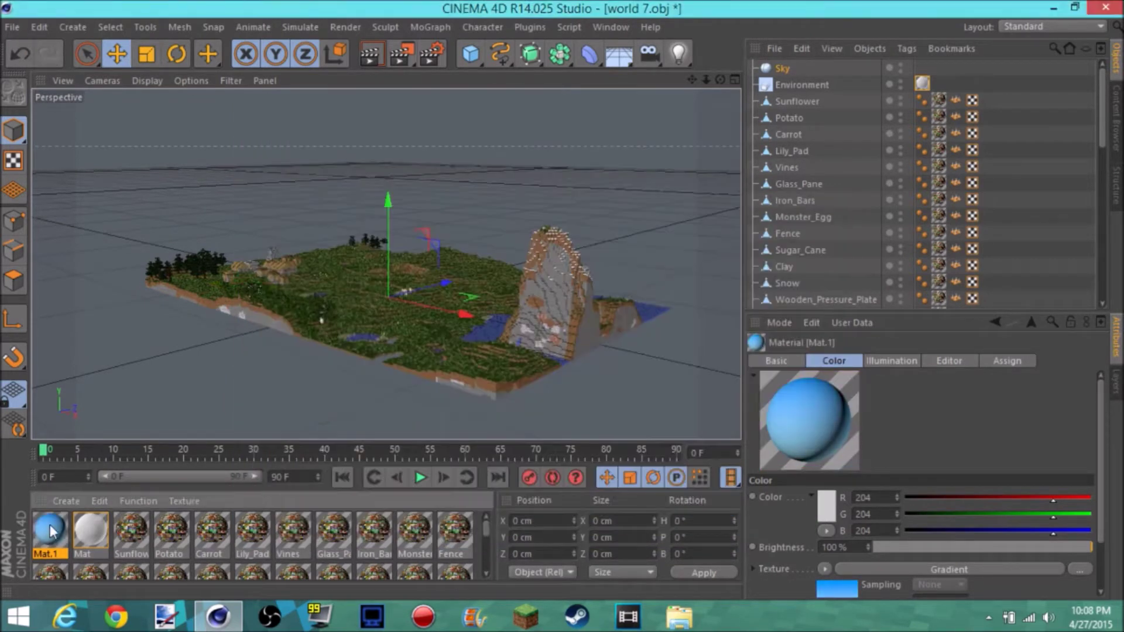
- Apply the blue gradient material to the sky and add two lights
{"action": "left_click_drag", "start_coordinate": [784, 72], "coordinate": [797, 85]}
{"action": "left_click_drag", "start_coordinate": [677, 54], "coordinate": [865, 114]}
{"action": "mouse_move", "coordinate": [678, 54]}
{"action": "left_mouse_down"}
{"action": "mouse_move", "coordinate": [740, 77]}
{"action": "mouse_move", "coordinate": [707, 84]}
{"action": "mouse_move", "coordinate": [735, 58]}
{"action": "left_mouse_up"}
- Load the HyperRig Ultimate Steve preset from the Content Browser
{"action": "left_click", "coordinate": [610, 26]}
{"action": "left_click", "coordinate": [665, 114]}
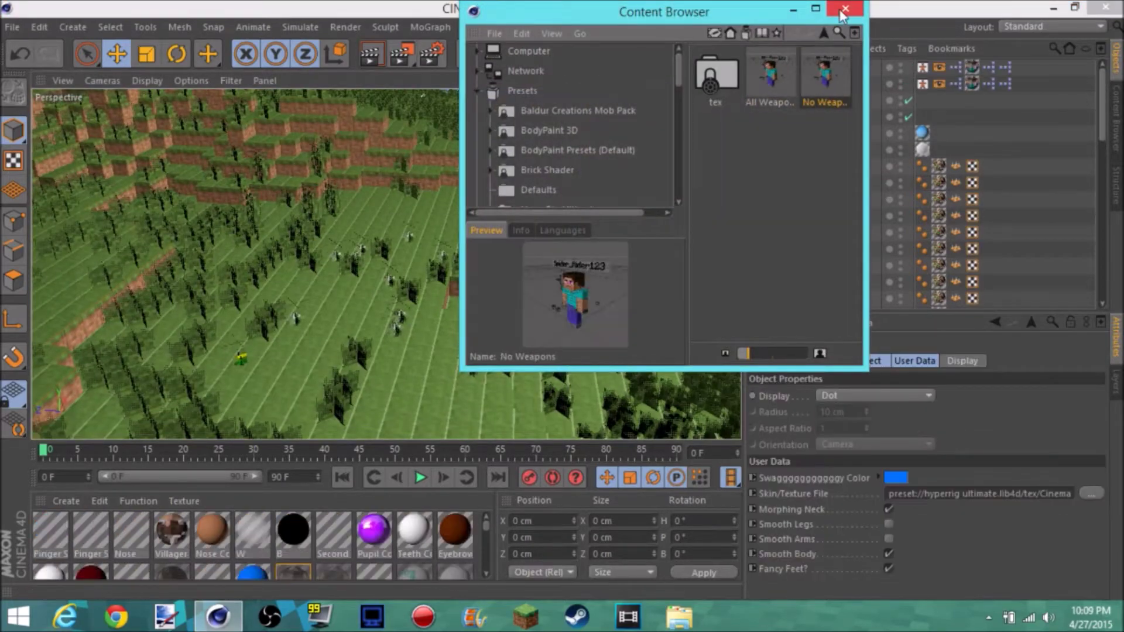
{"action": "left_click", "coordinate": [843, 11]}
{"action": "scroll", "coordinate": [564, 203], "scroll_direction": "up", "scroll_amount": 5}
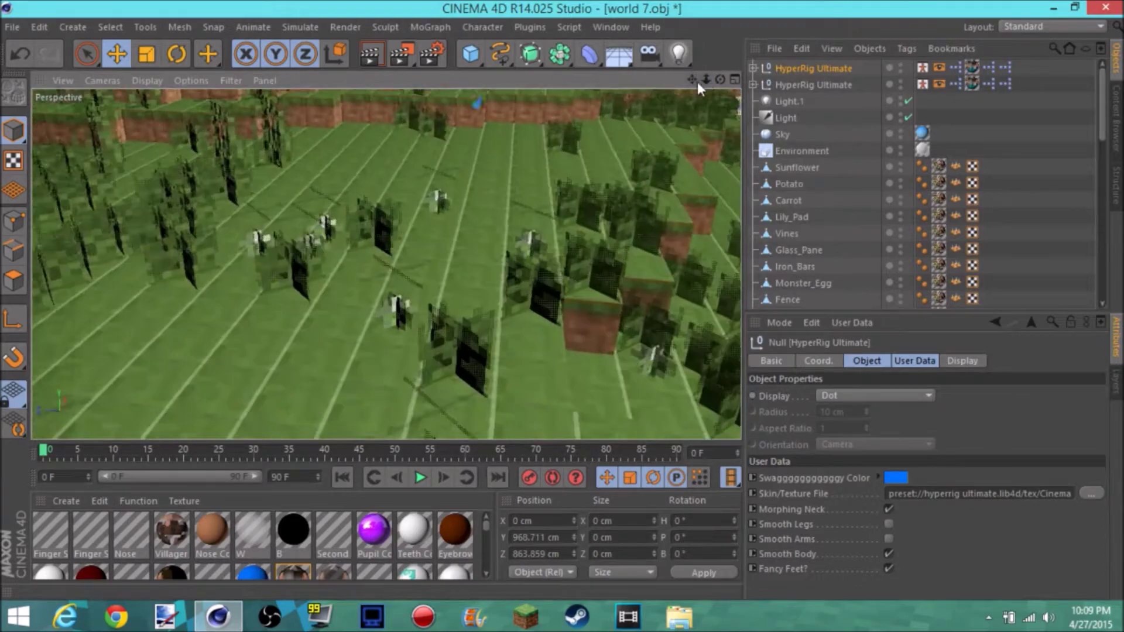
{"action": "scroll", "coordinate": [386, 264], "scroll_direction": "up", "scroll_amount": 3}
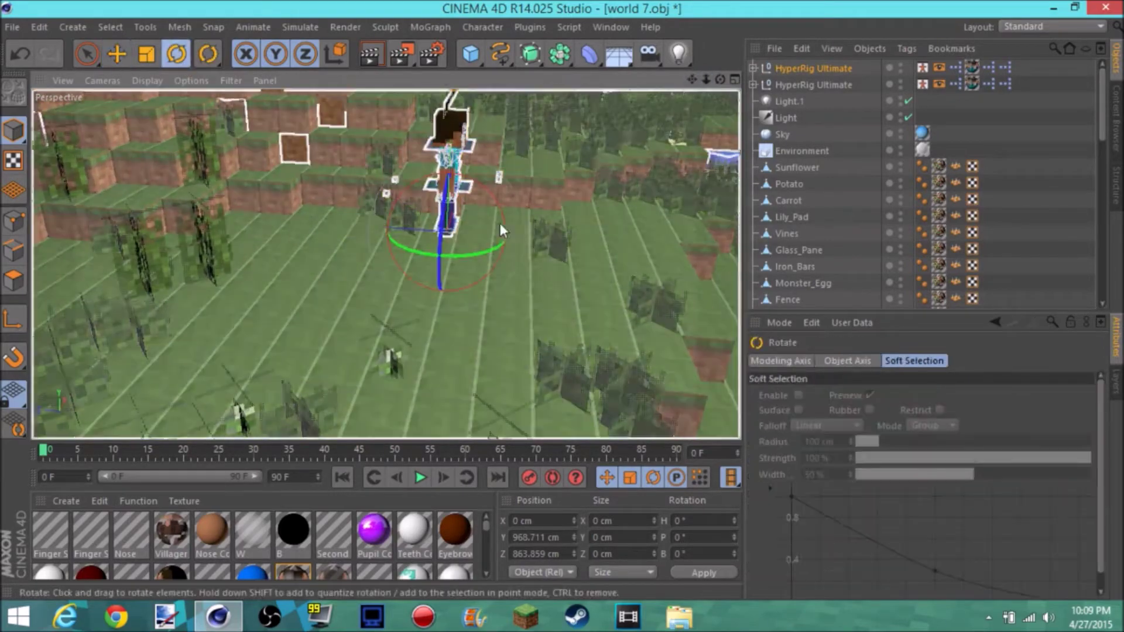
{"action": "scroll", "coordinate": [457, 289], "scroll_direction": "up", "scroll_amount": 3}
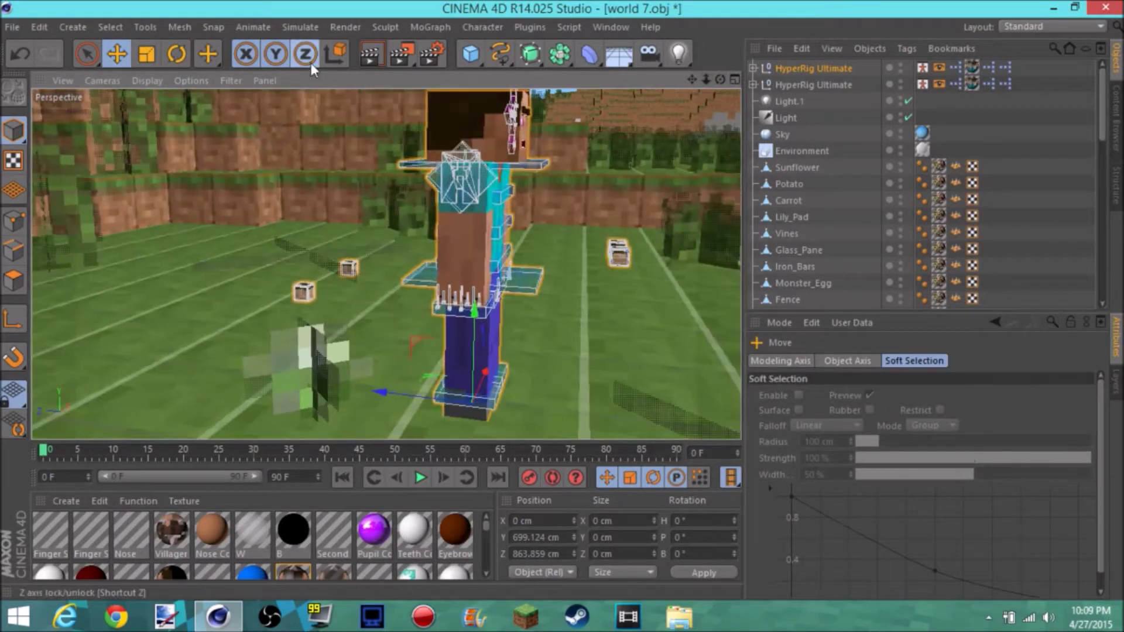
- Pitch the rig to -90° so it lies flat, then raise it slightly
{"action": "left_click", "coordinate": [117, 53]}
{"action": "left_click", "coordinate": [21, 54]}
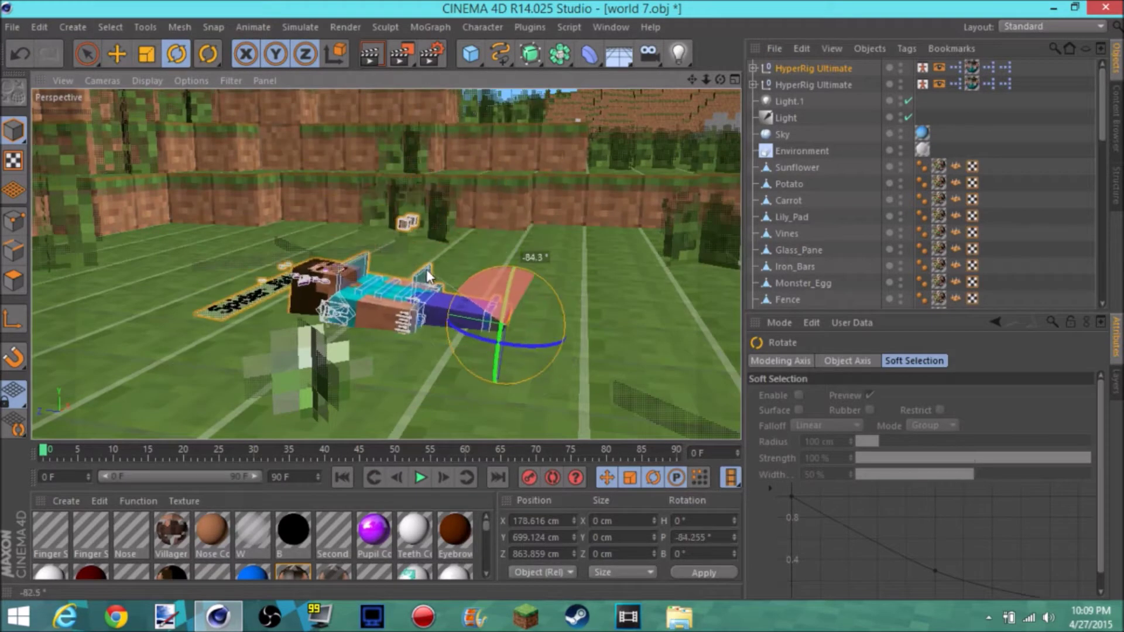
{"action": "left_click_drag", "start_coordinate": [719, 81], "coordinate": [704, 84]}
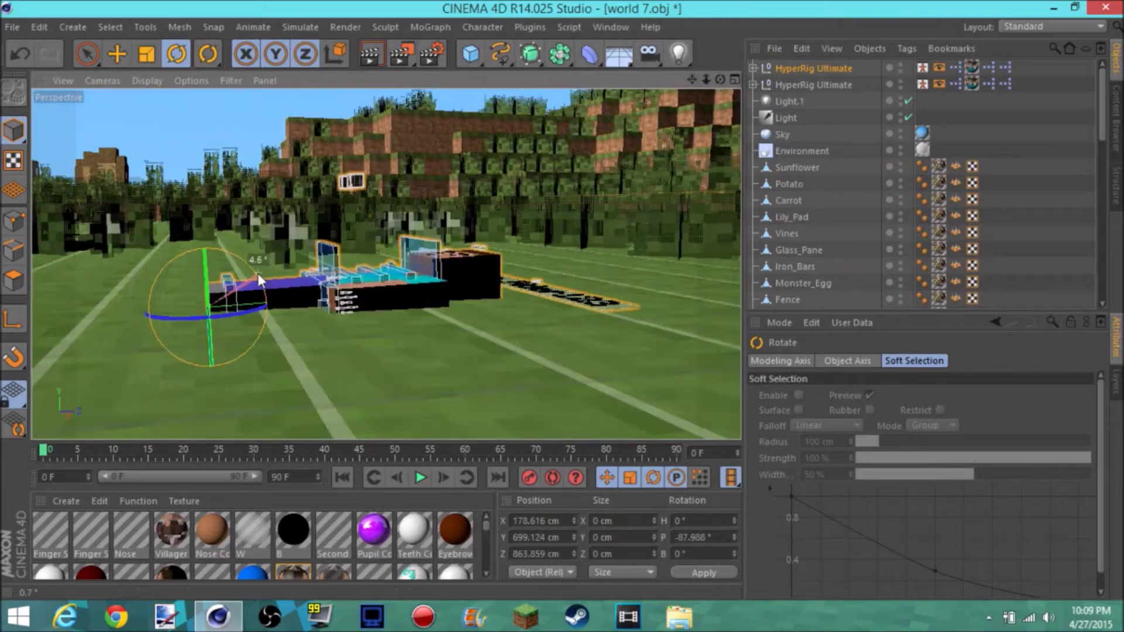
{"action": "left_click_drag", "start_coordinate": [258, 273], "coordinate": [258, 281]}
{"action": "left_click", "coordinate": [117, 54]}
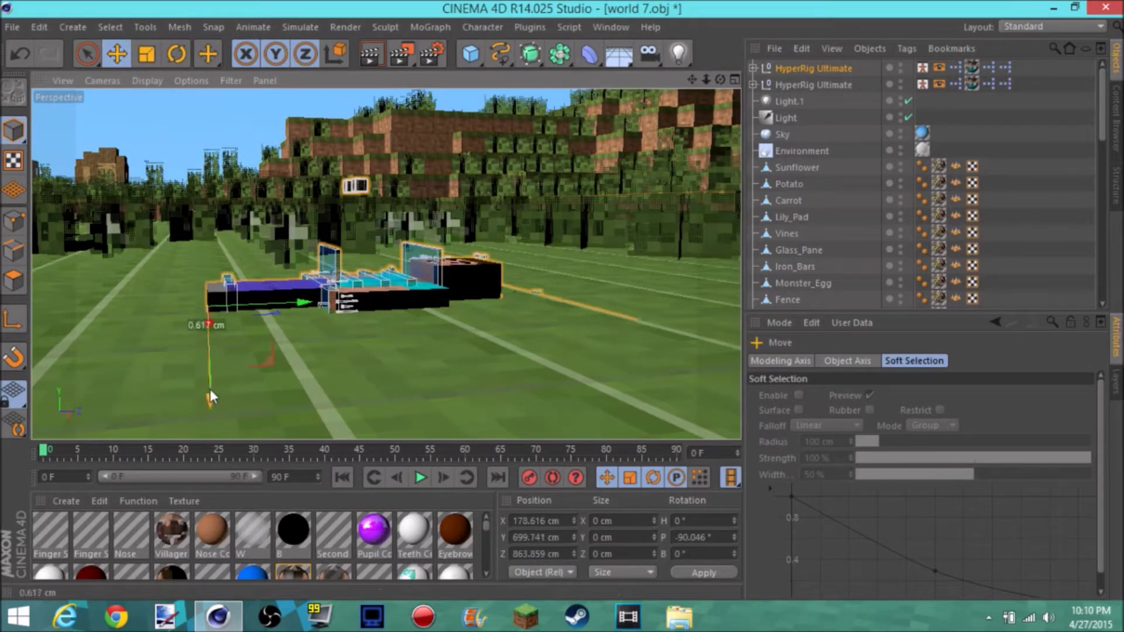
{"action": "left_click_drag", "start_coordinate": [210, 389], "coordinate": [209, 386]}
{"action": "mouse_move", "coordinate": [719, 80]}
{"action": "left_mouse_down"}
{"action": "mouse_move", "coordinate": [711, 81]}
{"action": "mouse_move", "coordinate": [720, 80]}
{"action": "left_mouse_up"}
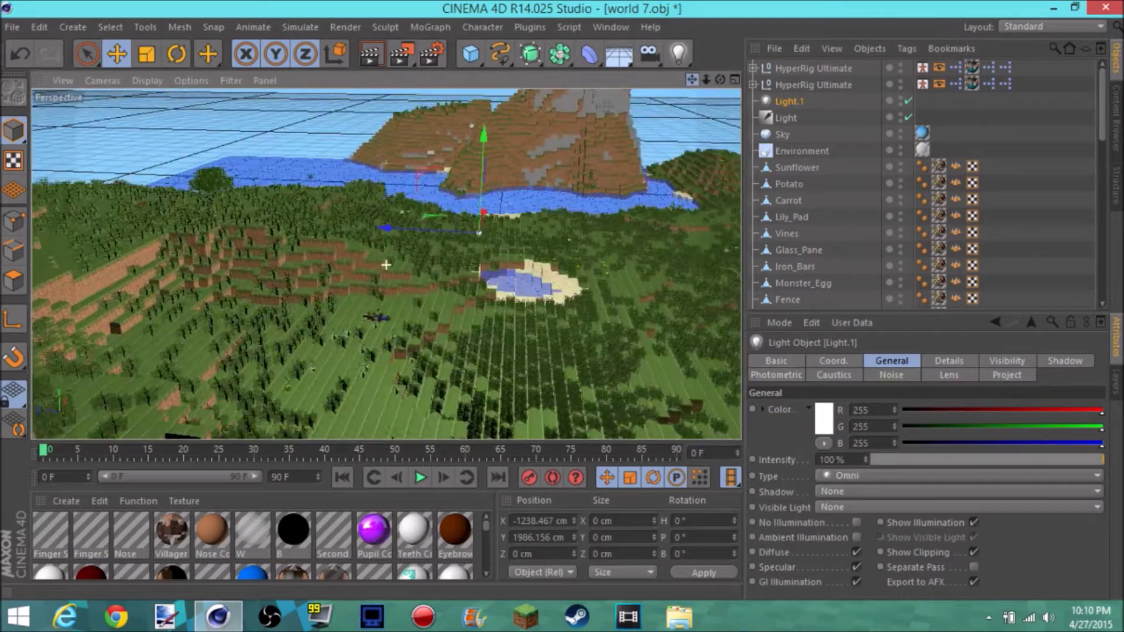
- Move Light.1 along X and swing the lying rig's Left Arm IK outward
{"action": "left_click_drag", "start_coordinate": [385, 264], "coordinate": [606, 244]}
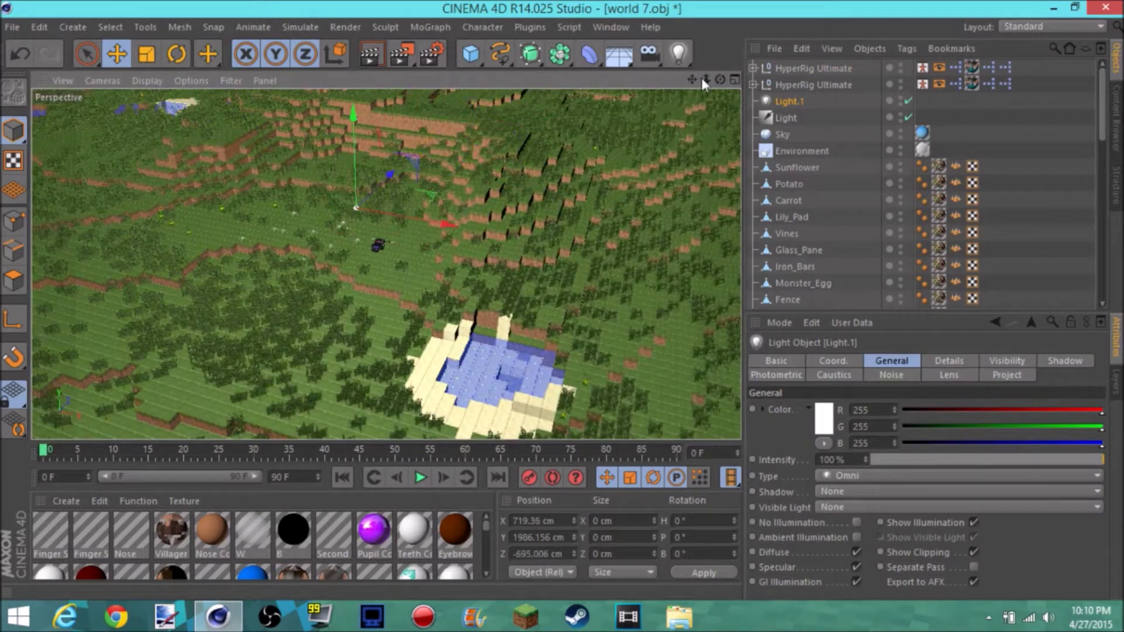
{"action": "left_click_drag", "start_coordinate": [702, 80], "coordinate": [705, 80]}
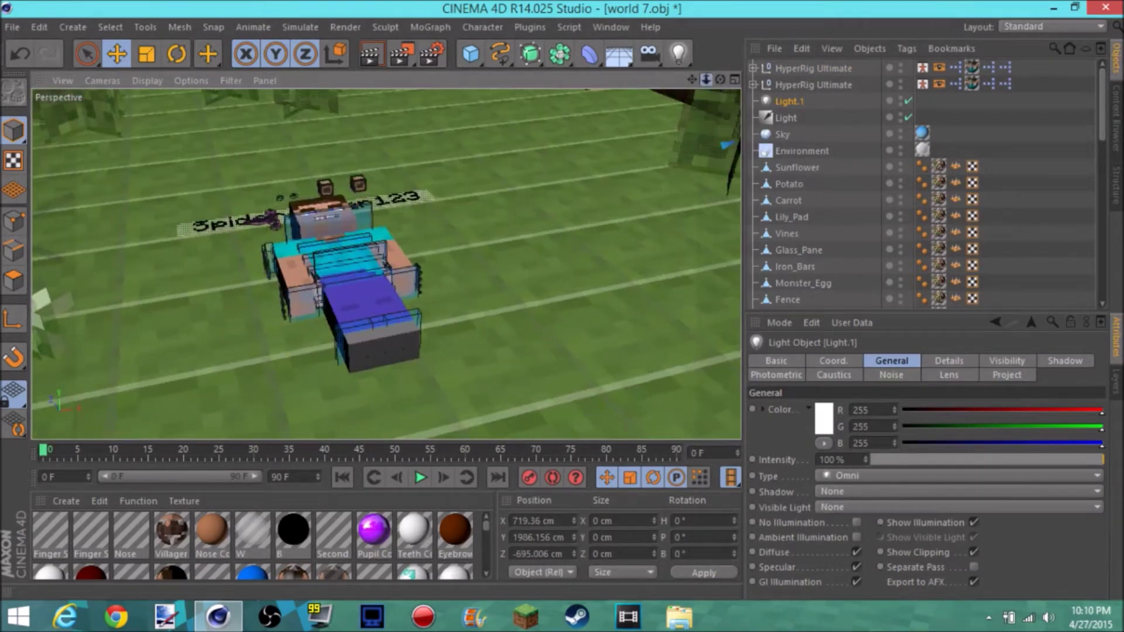
{"action": "left_click", "coordinate": [275, 297]}
{"action": "mouse_move", "coordinate": [275, 297]}
{"action": "left_mouse_down"}
{"action": "mouse_move", "coordinate": [528, 244]}
{"action": "mouse_move", "coordinate": [292, 305]}
{"action": "mouse_move", "coordinate": [325, 394]}
{"action": "left_mouse_up"}
- Select the foot IK, eyes and nose controls and view their custom settings
{"action": "left_click", "coordinate": [292, 305]}
{"action": "left_click_drag", "start_coordinate": [297, 354], "coordinate": [410, 175], "text": "alt"}
{"action": "left_click", "coordinate": [386, 124]}
{"action": "left_click", "coordinate": [872, 360]}
{"action": "left_click_drag", "start_coordinate": [409, 263], "coordinate": [408, 176], "text": "alt"}
{"action": "left_click", "coordinate": [408, 97]}
{"action": "left_click", "coordinate": [867, 361]}
- Step through the face parts to the mouth and choose a new head skin texture
{"action": "key", "text": "Up"}
{"action": "key", "text": "Up"}
{"action": "key", "text": "Up"}
{"action": "key", "text": "Down"}
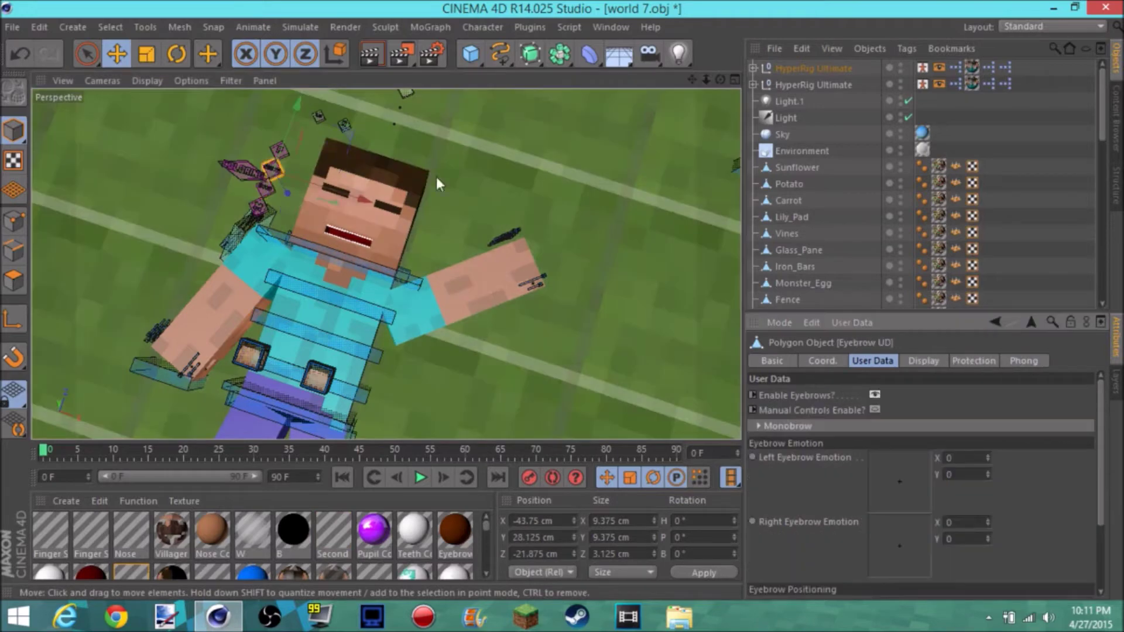
{"action": "key", "text": "Down"}
{"action": "key", "text": "Down"}
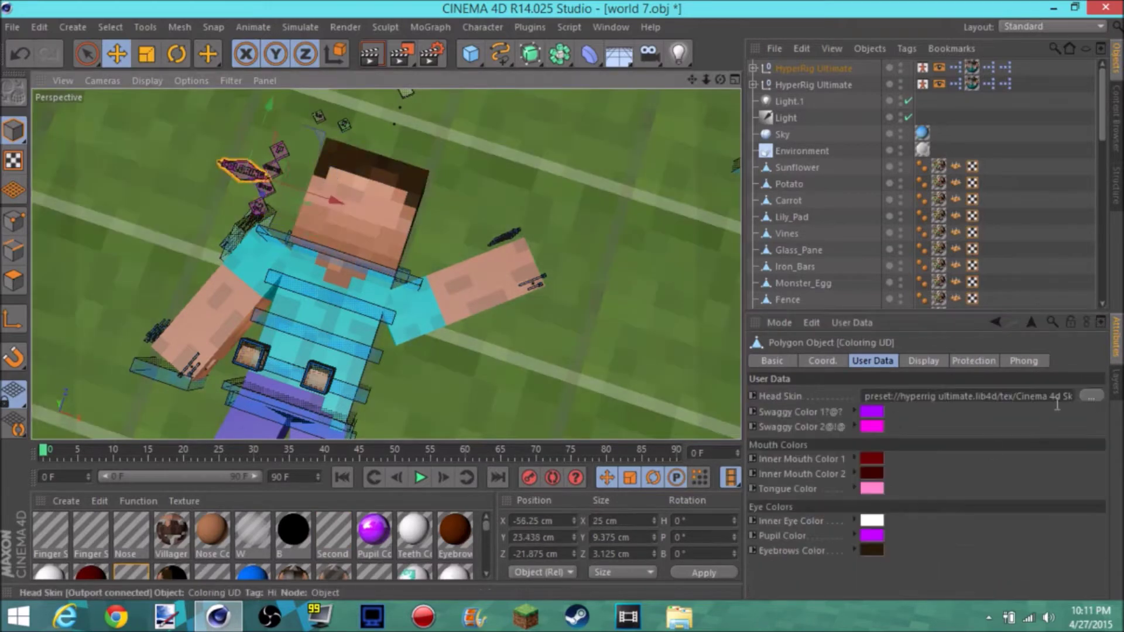
{"action": "left_click", "coordinate": [1091, 397]}
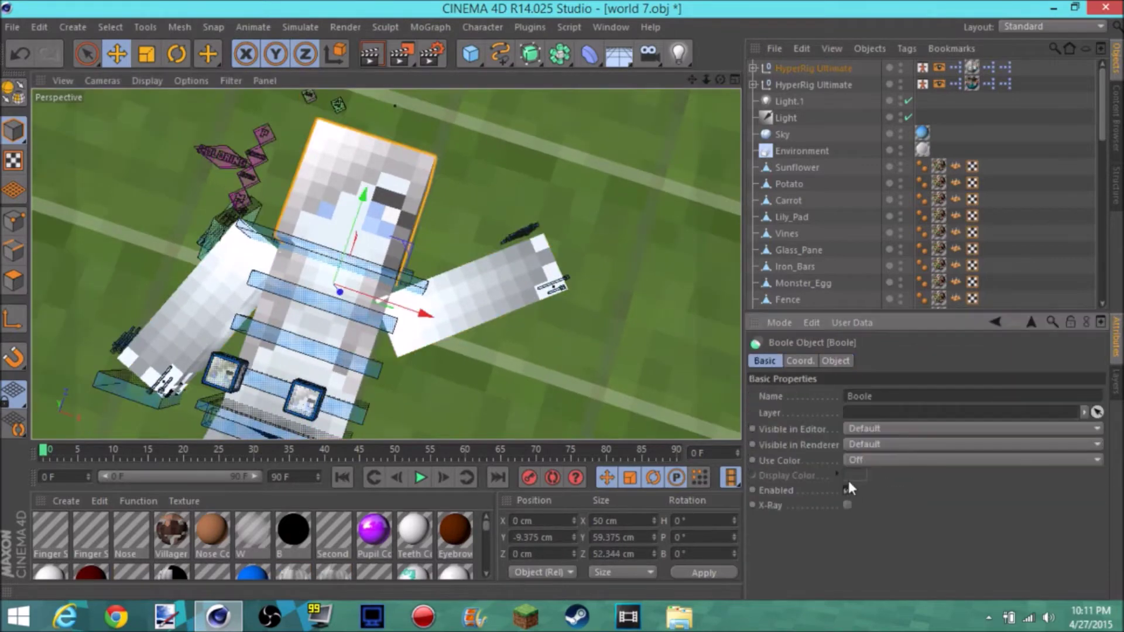
- Extrude the head's front polygons outward by 2 cm and add a Disc object
{"action": "scroll", "coordinate": [267, 183], "scroll_direction": "up", "scroll_amount": 5}
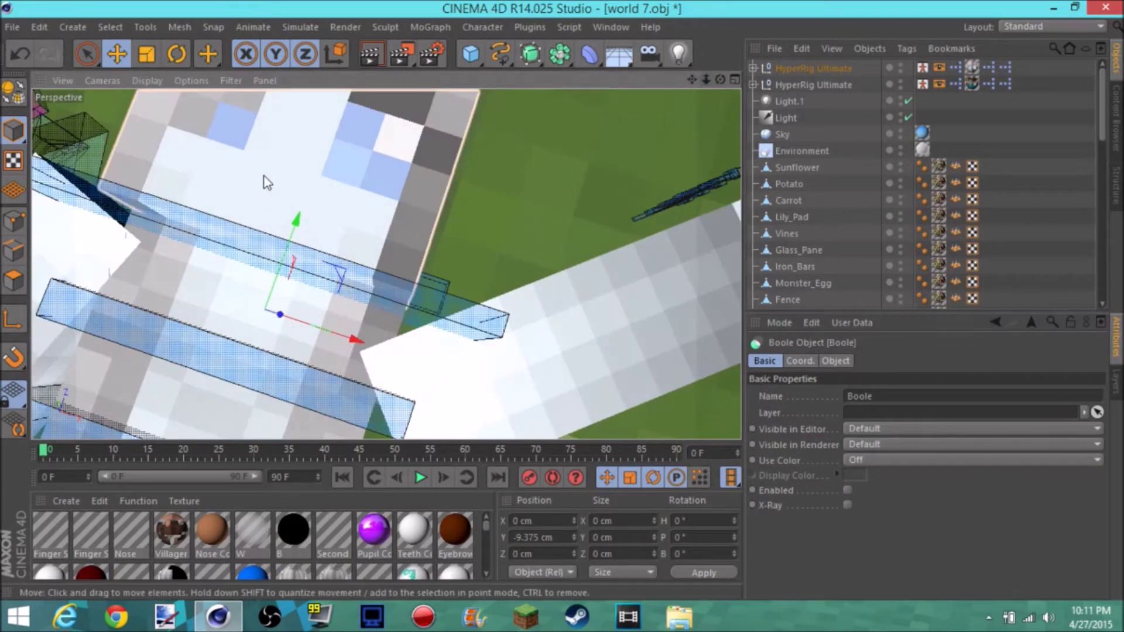
{"action": "left_click", "coordinate": [287, 180]}
{"action": "scroll", "coordinate": [309, 177], "scroll_direction": "up", "scroll_amount": 2}
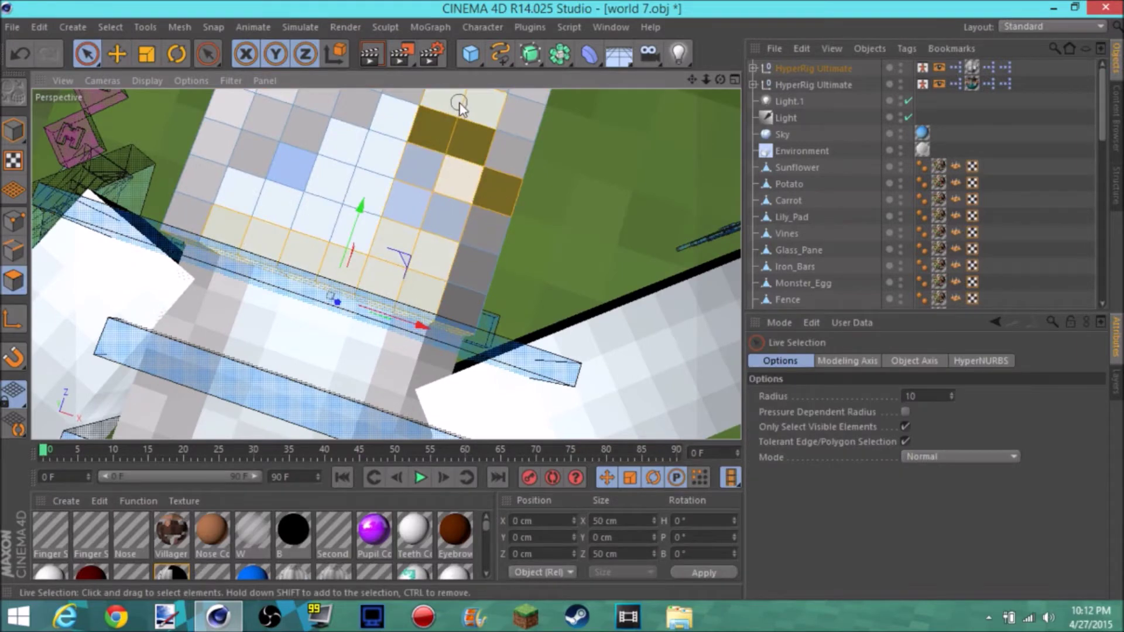
{"action": "key", "text": "m"}
{"action": "right_click", "coordinate": [278, 141]}
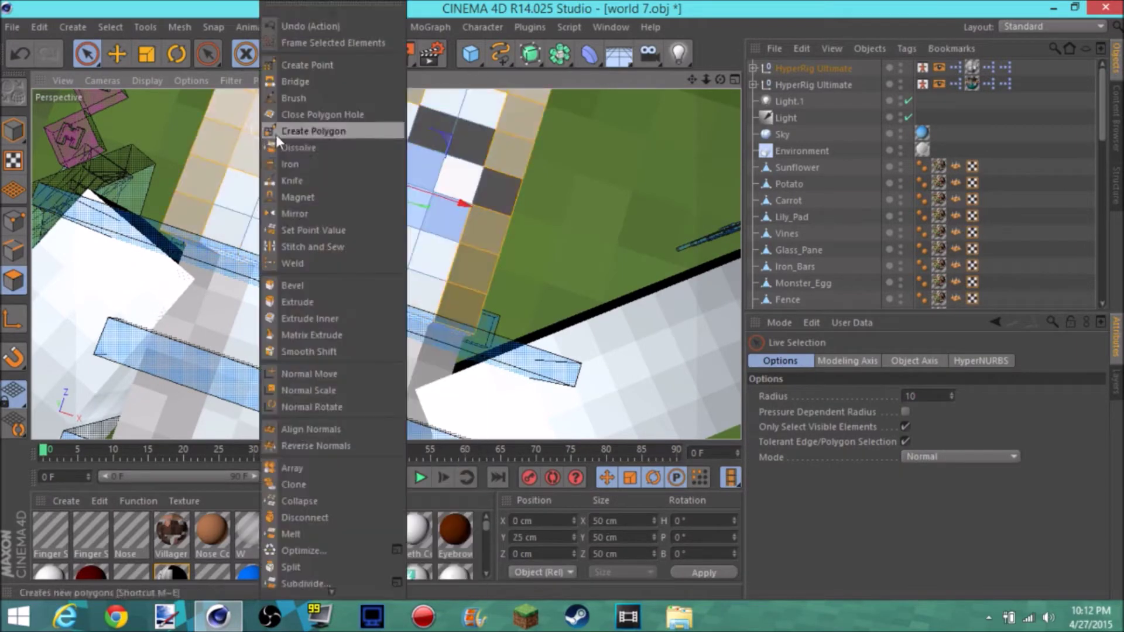
{"action": "left_click", "coordinate": [300, 302]}
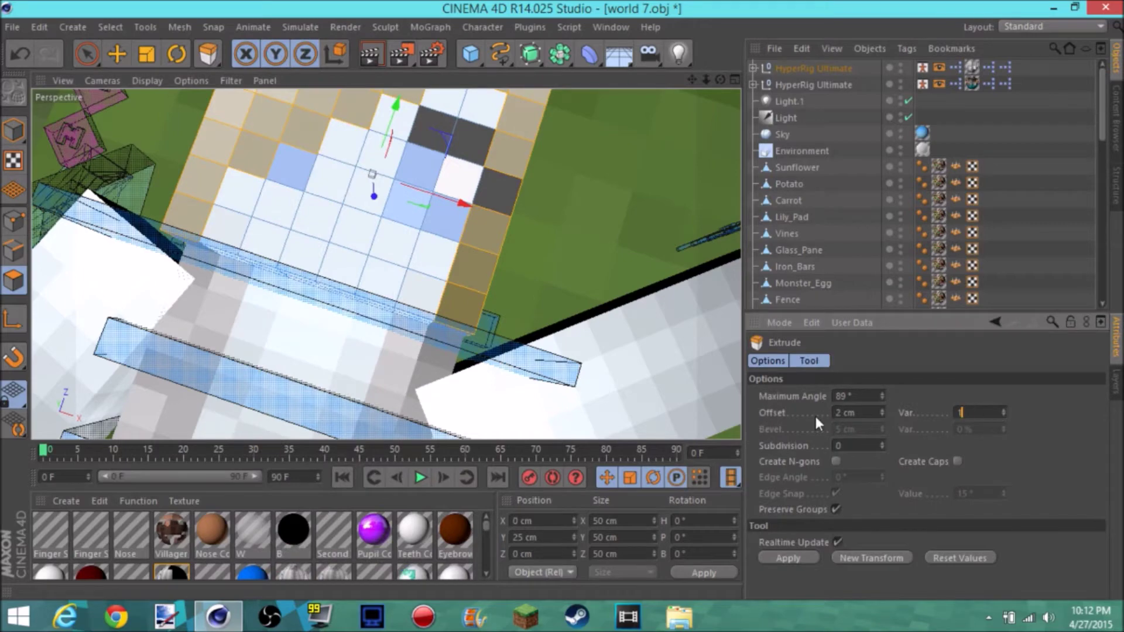
{"action": "left_click_drag", "start_coordinate": [710, 82], "coordinate": [696, 76]}
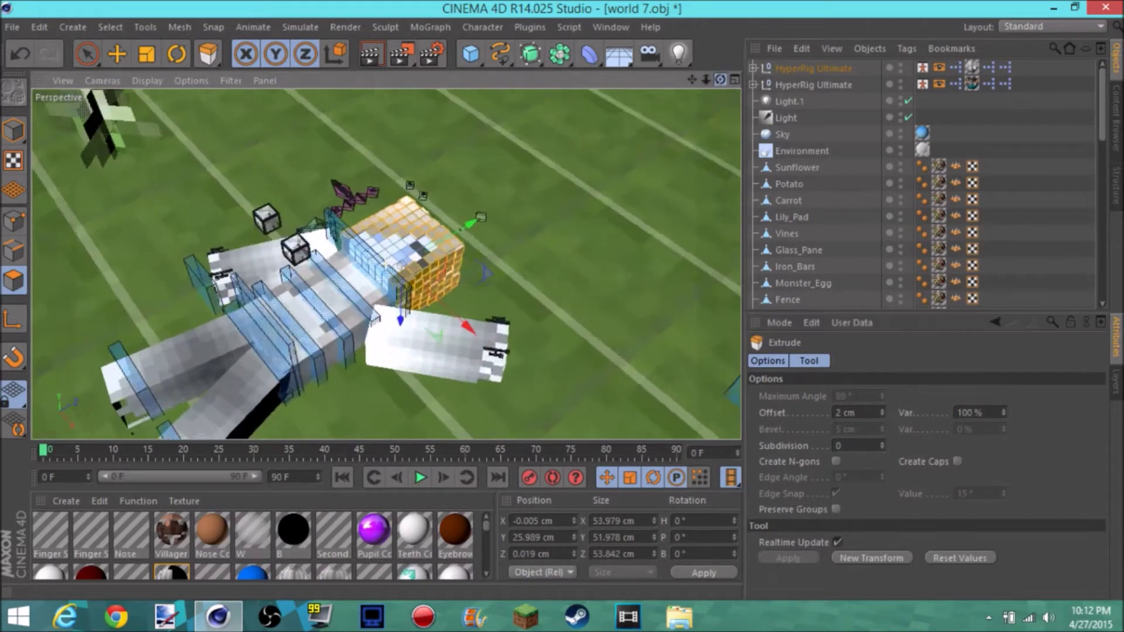
{"action": "left_click_drag", "start_coordinate": [470, 54], "coordinate": [559, 82]}
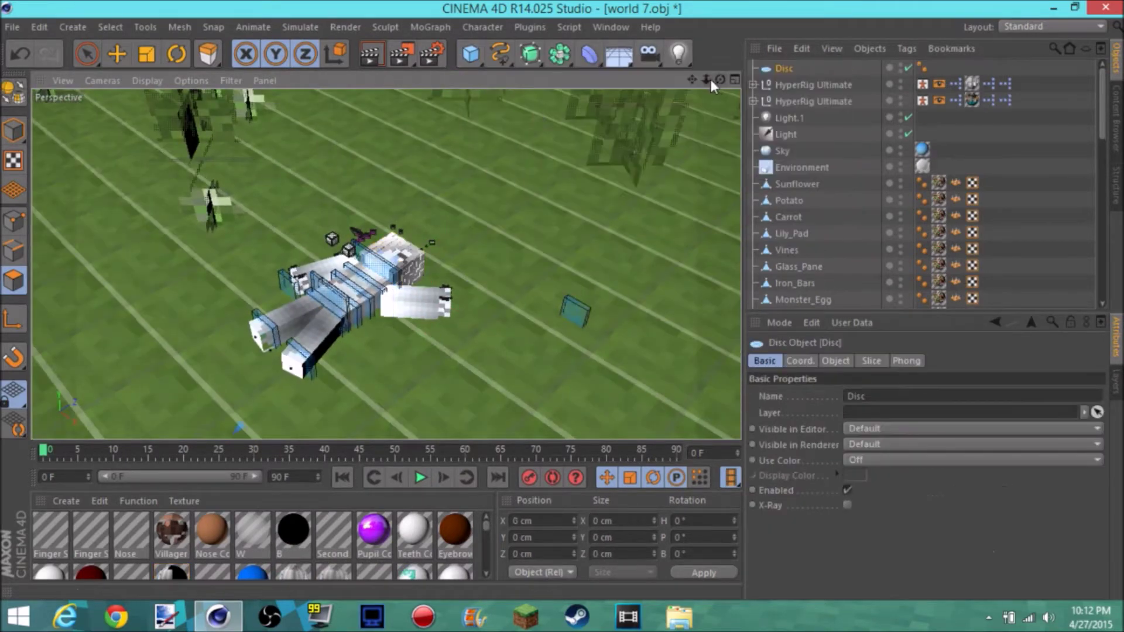
- Move the Disc vertically and sideways so it sits on the ground beneath the lying Steve
{"action": "left_click_drag", "start_coordinate": [720, 79], "coordinate": [711, 73]}
{"action": "key", "text": "e"}
{"action": "left_click_drag", "start_coordinate": [293, 349], "coordinate": [264, 236]}
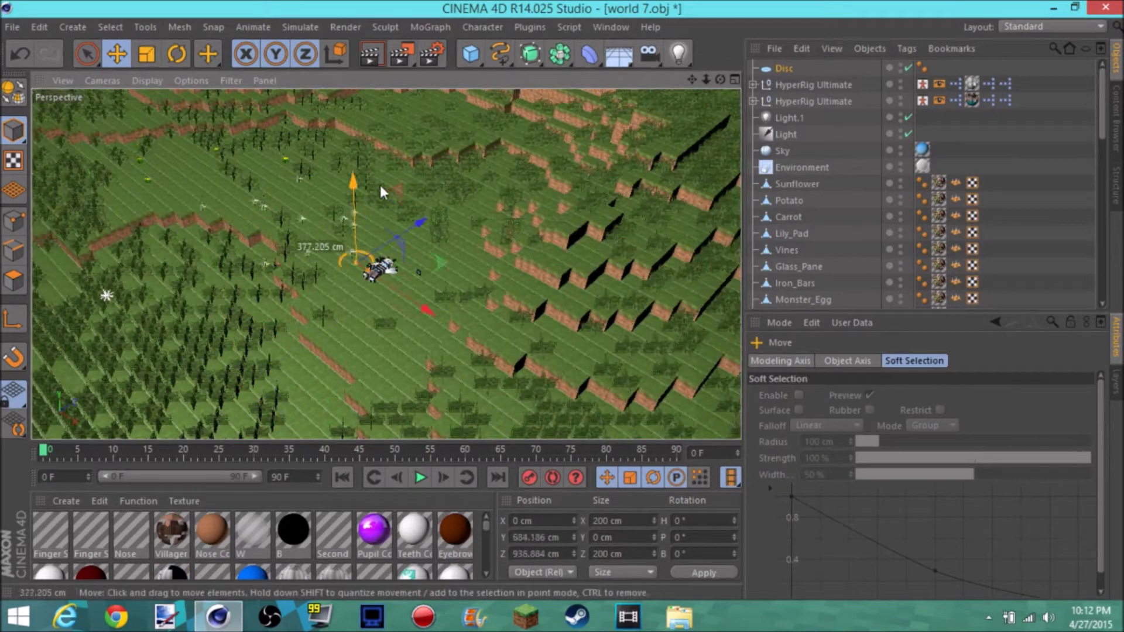
{"action": "left_click_drag", "start_coordinate": [705, 86], "coordinate": [711, 82]}
{"action": "left_click_drag", "start_coordinate": [237, 163], "coordinate": [239, 163]}
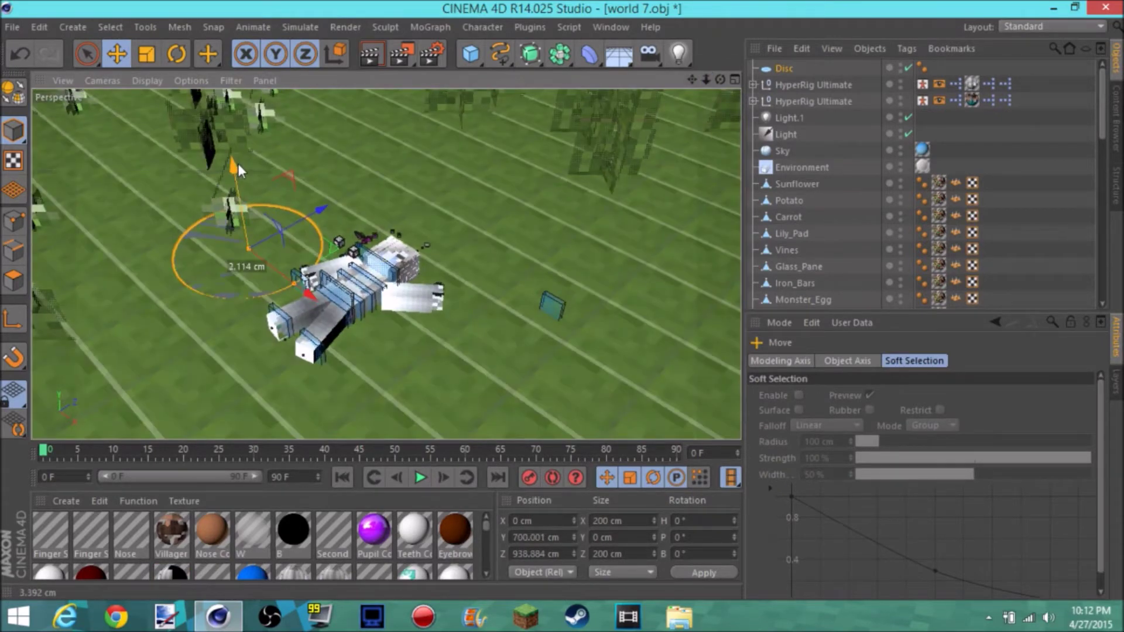
{"action": "left_click_drag", "start_coordinate": [308, 293], "coordinate": [406, 393]}
{"action": "mouse_move", "coordinate": [719, 79]}
{"action": "left_mouse_down"}
{"action": "mouse_move", "coordinate": [708, 100]}
{"action": "mouse_move", "coordinate": [351, 199]}
{"action": "left_mouse_up"}
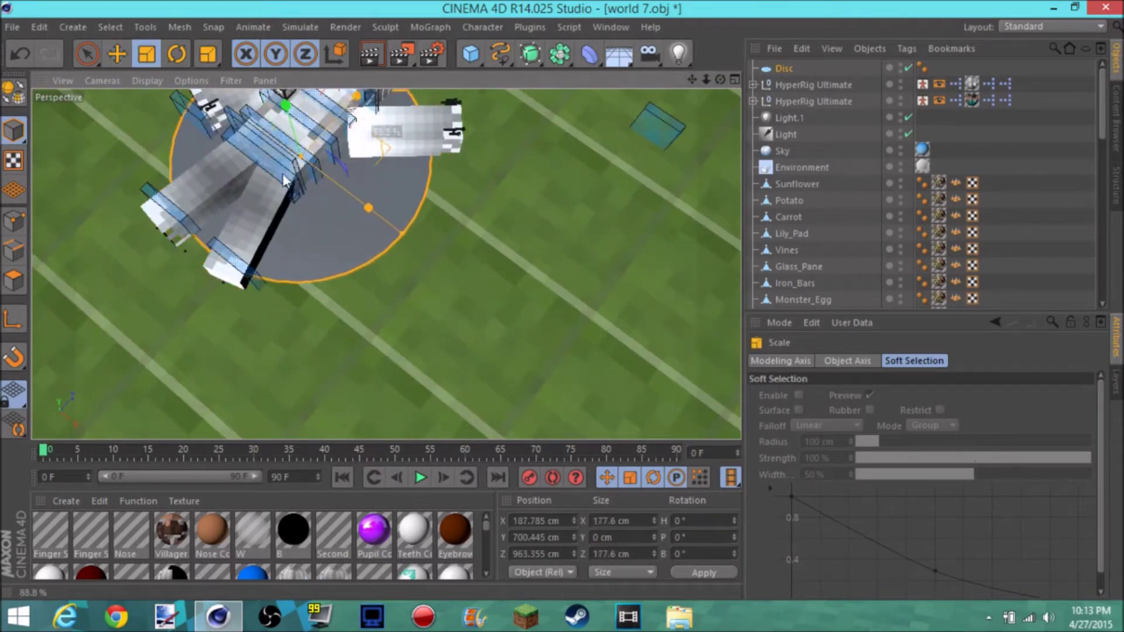
- Create Mat.2 with dark red (R88 G8 B8) color and reflection and apply it to the Disc
{"action": "double_click", "coordinate": [488, 525]}
{"action": "double_click", "coordinate": [49, 529]}
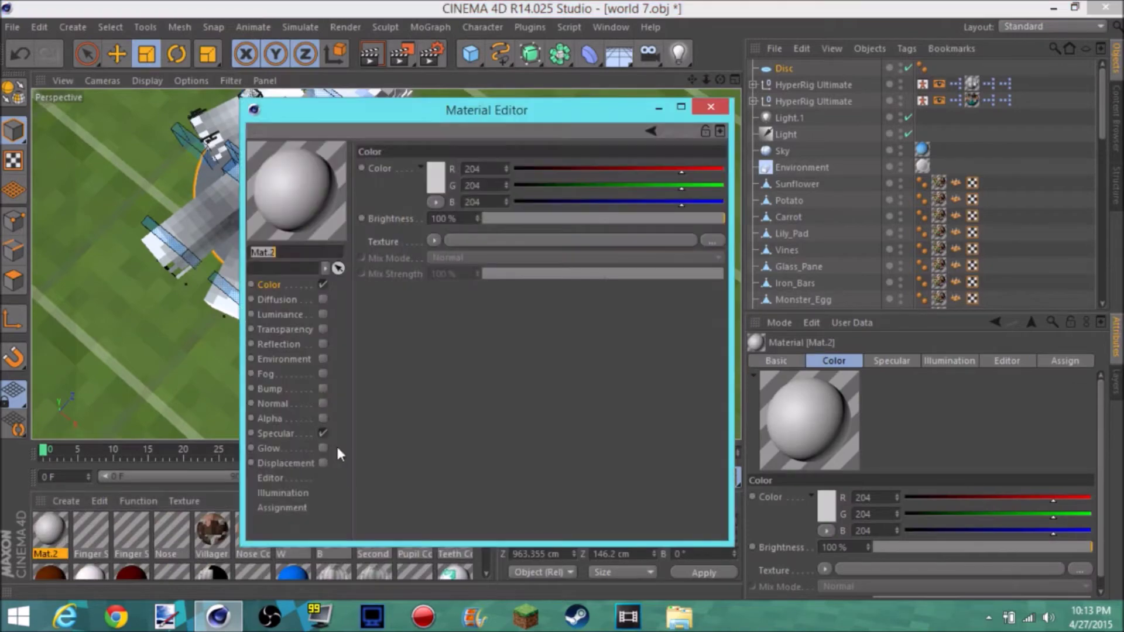
{"action": "left_click", "coordinate": [436, 178]}
{"action": "left_click", "coordinate": [435, 185]}
{"action": "left_click", "coordinate": [396, 265]}
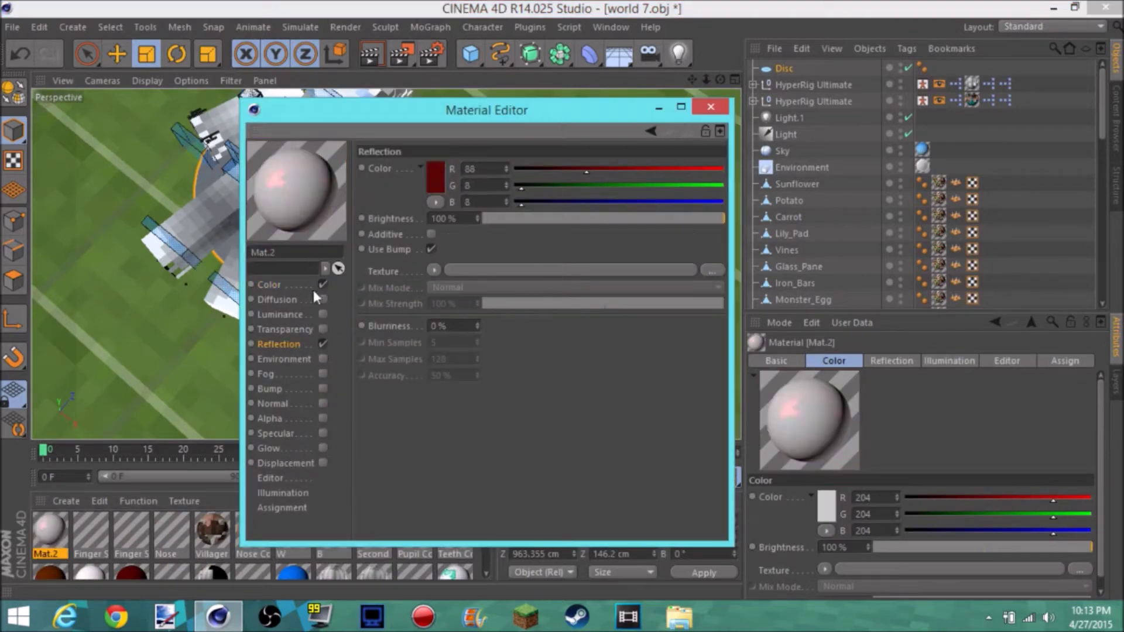
{"action": "left_click", "coordinate": [269, 284]}
{"action": "left_click", "coordinate": [436, 178]}
{"action": "left_click", "coordinate": [396, 265]}
{"action": "left_click", "coordinate": [711, 106]}
{"action": "mouse_move", "coordinate": [756, 342]}
{"action": "left_mouse_down"}
{"action": "mouse_move", "coordinate": [785, 67]}
{"action": "mouse_move", "coordinate": [720, 117]}
{"action": "mouse_move", "coordinate": [720, 79]}
{"action": "left_mouse_up"}
- Shrink the Disc to about 154.1 cm across and review it from several angles
{"action": "key", "text": "e"}
{"action": "left_click_drag", "start_coordinate": [385, 264], "coordinate": [305, 138], "text": "alt"}
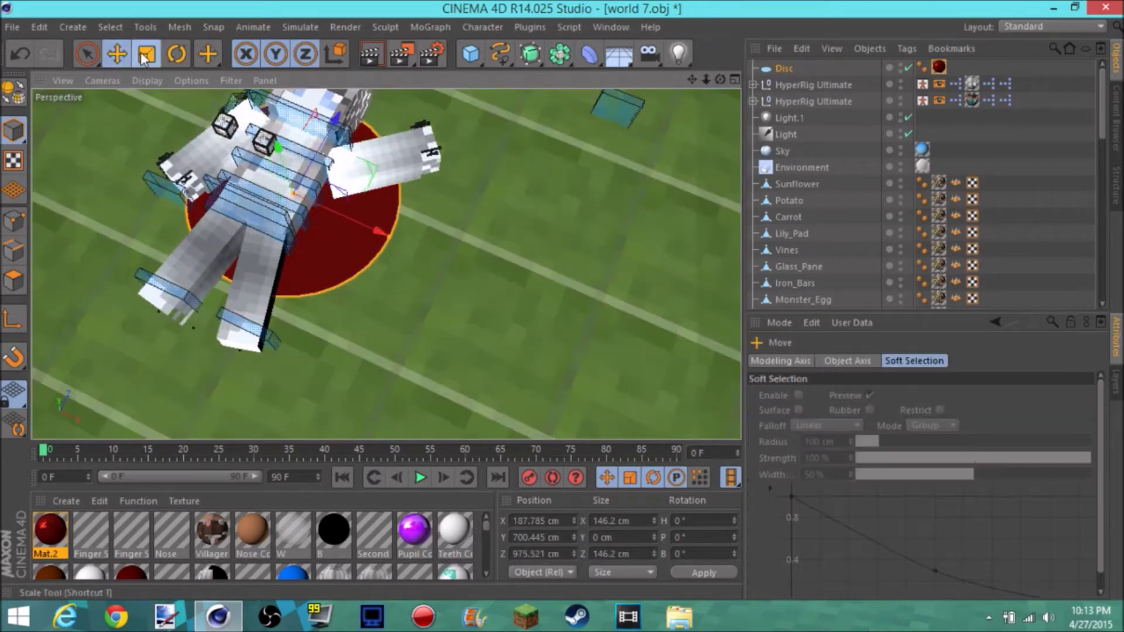
{"action": "left_click_drag", "start_coordinate": [406, 151], "coordinate": [406, 156]}
{"action": "left_click_drag", "start_coordinate": [706, 79], "coordinate": [706, 117]}
{"action": "left_click_drag", "start_coordinate": [720, 79], "coordinate": [720, 94]}
{"action": "left_click_drag", "start_coordinate": [386, 264], "coordinate": [386, 264], "text": "alt"}
{"action": "right_click_drag", "start_coordinate": [387, 265], "coordinate": [386, 265], "text": "alt"}
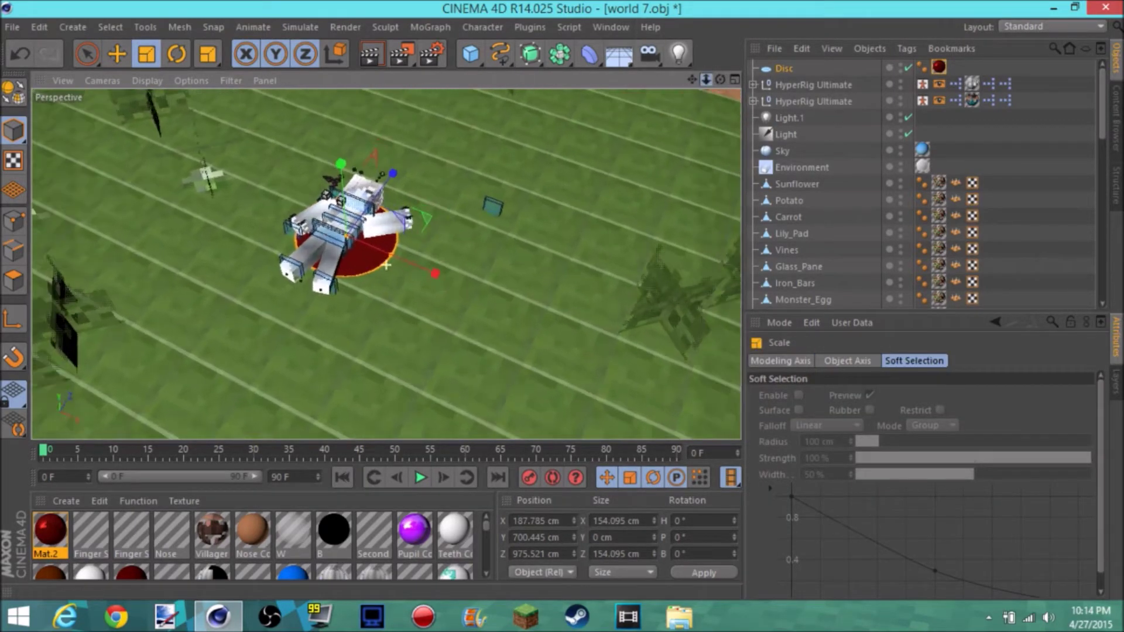
{"action": "left_click", "coordinate": [648, 113]}
- Add the Iron Sword model from the content library and move it toward the body
{"action": "scroll", "coordinate": [672, 236], "scroll_direction": "down", "scroll_amount": 5}
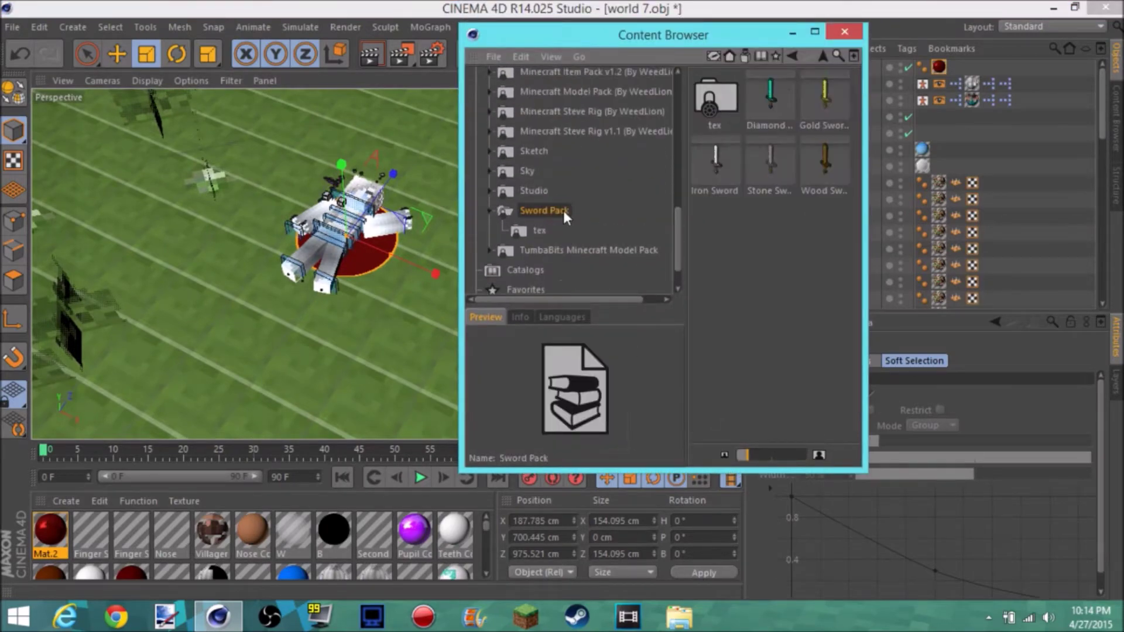
{"action": "left_click_drag", "start_coordinate": [714, 166], "coordinate": [363, 374]}
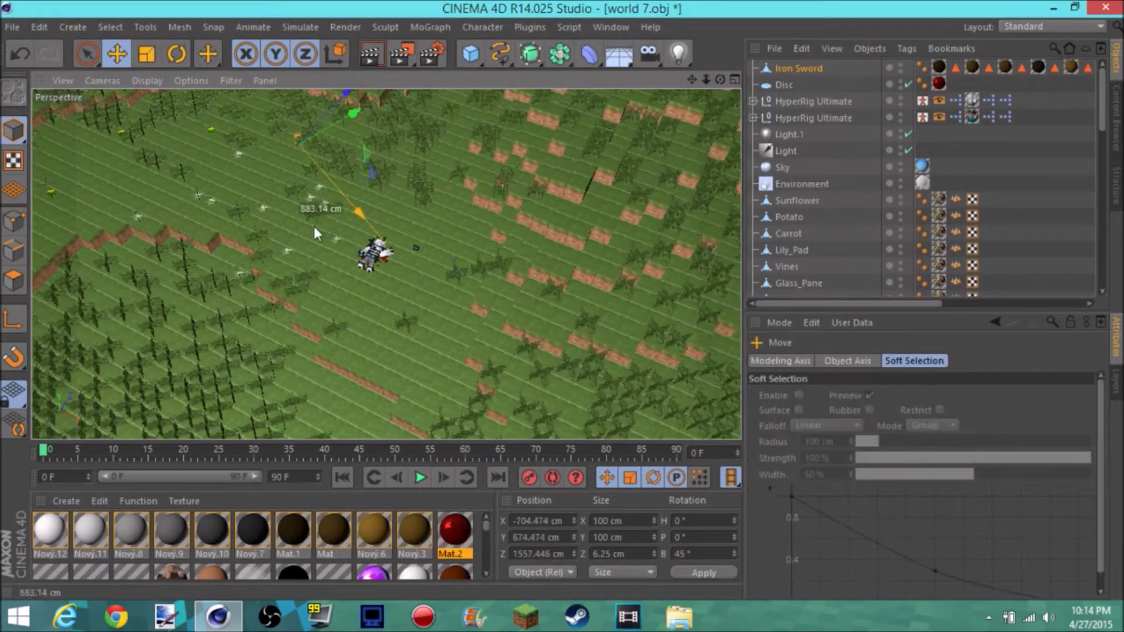
{"action": "left_click_drag", "start_coordinate": [335, 119], "coordinate": [515, 223]}
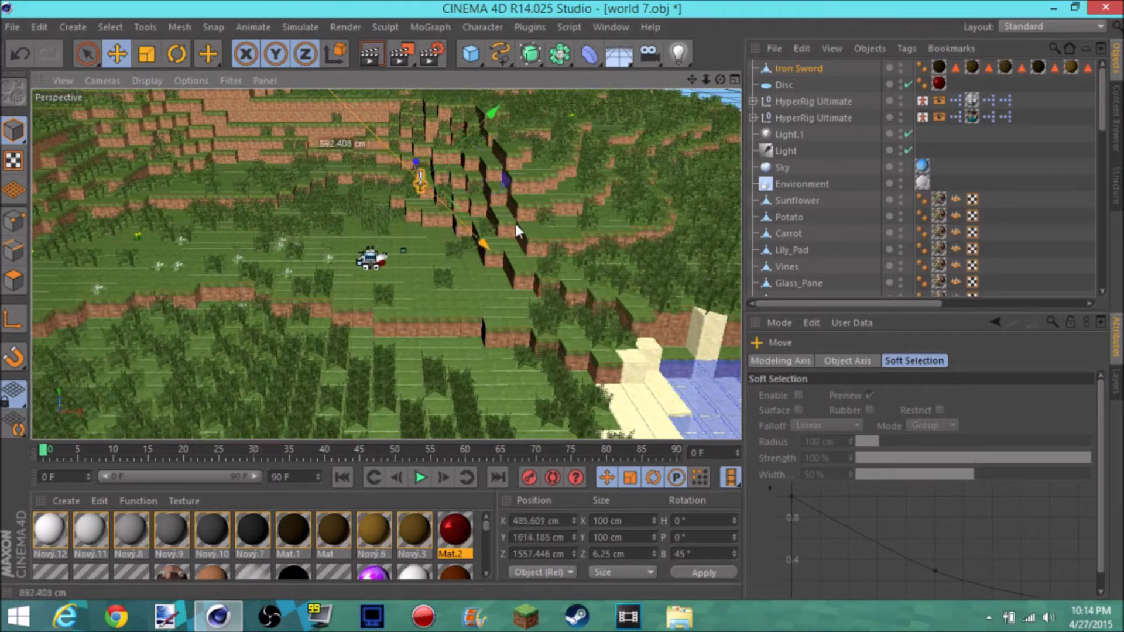
{"action": "left_click_drag", "start_coordinate": [476, 174], "coordinate": [559, 117]}
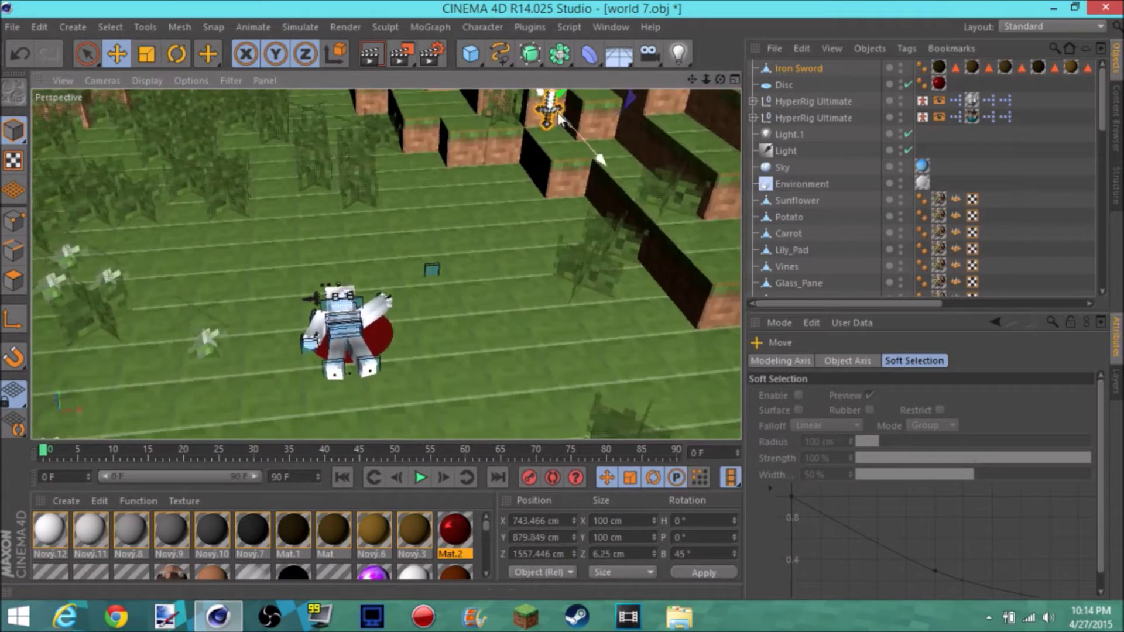
- Rotate the Iron Sword to lie flat and lower it onto the grass
{"action": "key", "text": "r"}
{"action": "left_click_drag", "start_coordinate": [681, 119], "coordinate": [609, 186]}
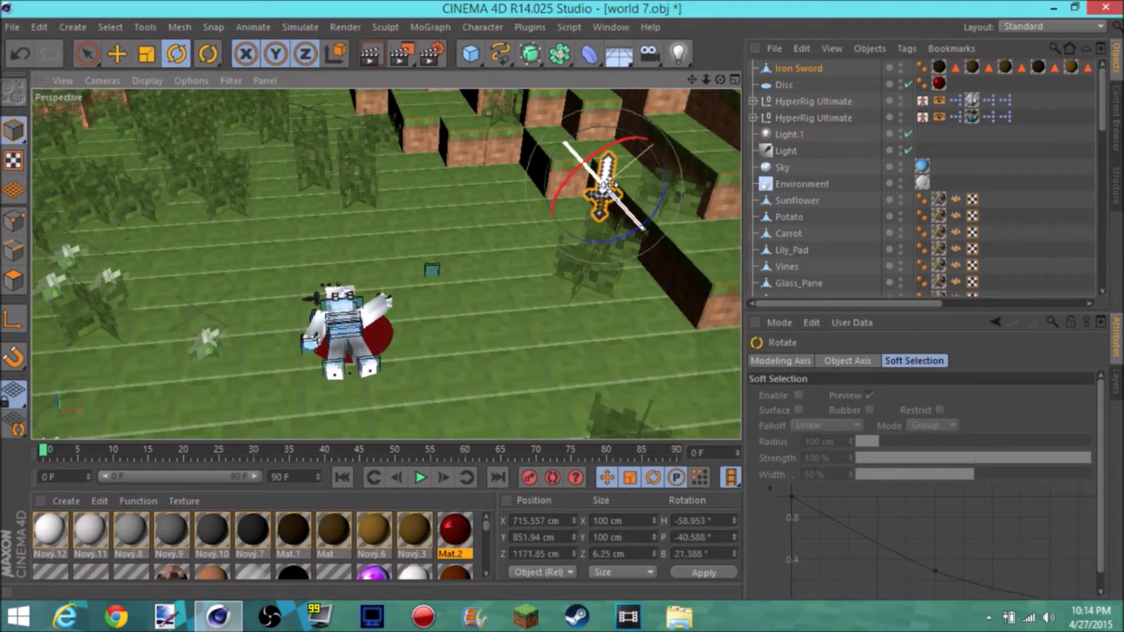
{"action": "left_click_drag", "start_coordinate": [720, 79], "coordinate": [694, 86]}
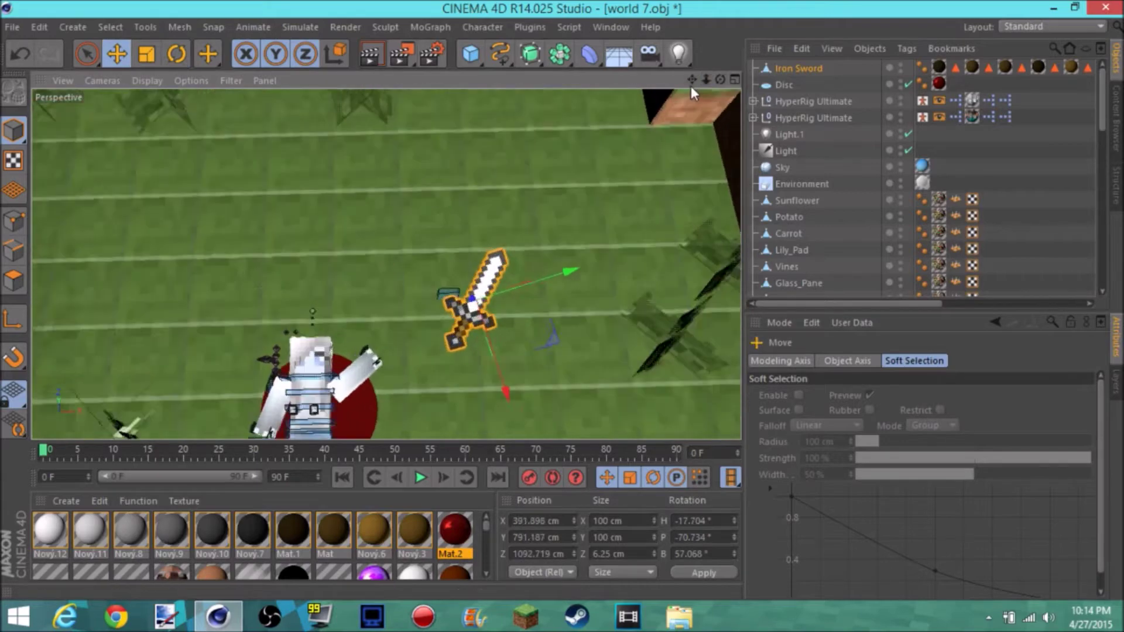
{"action": "key", "text": "r"}
{"action": "left_click_drag", "start_coordinate": [385, 264], "coordinate": [526, 189], "text": "alt"}
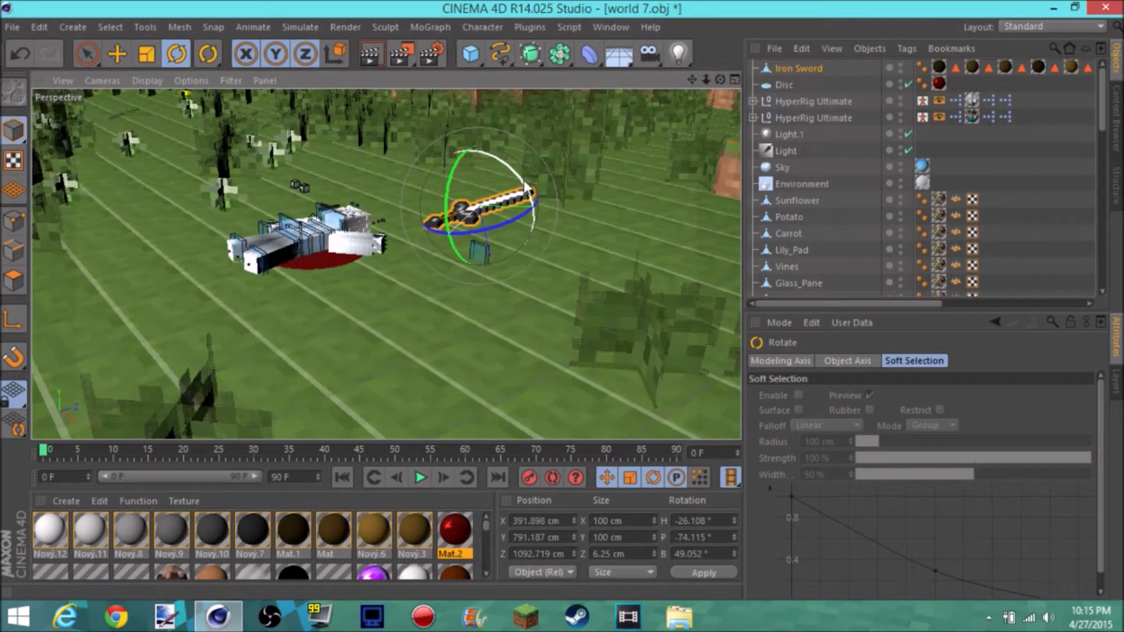
{"action": "left_click_drag", "start_coordinate": [455, 209], "coordinate": [450, 206]}
{"action": "mouse_move", "coordinate": [450, 206]}
{"action": "left_mouse_down", "text": "alt"}
{"action": "mouse_move", "coordinate": [386, 217]}
{"action": "mouse_move", "coordinate": [394, 202]}
{"action": "left_mouse_up", "text": "alt"}
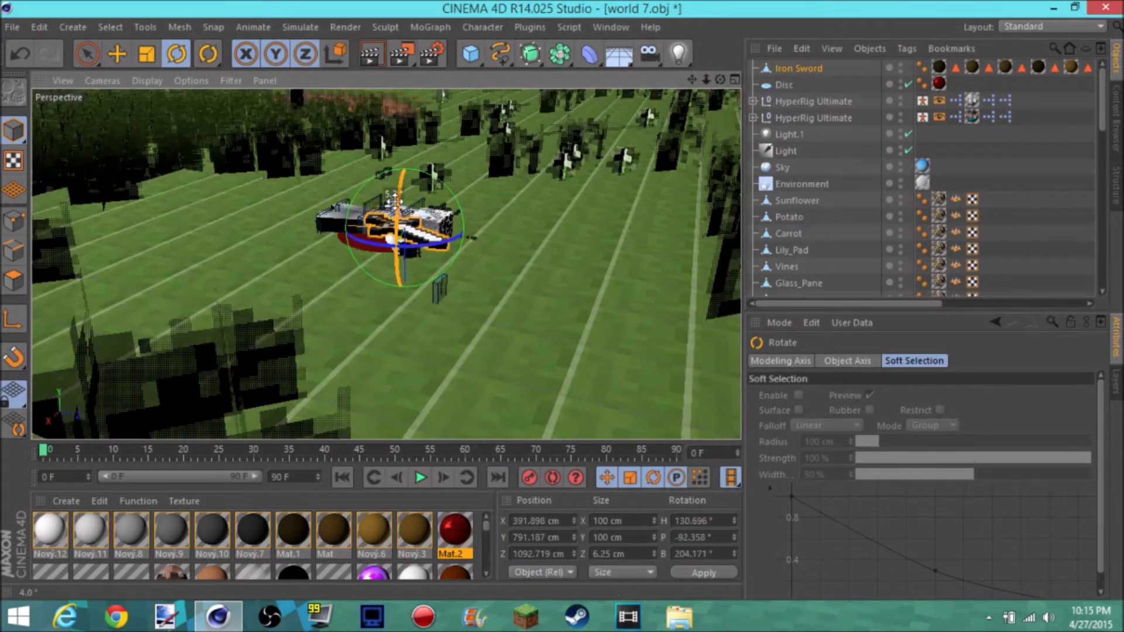
{"action": "key", "text": "e"}
{"action": "mouse_move", "coordinate": [424, 237]}
{"action": "left_mouse_down"}
{"action": "mouse_move", "coordinate": [394, 364]}
{"action": "mouse_move", "coordinate": [445, 304]}
{"action": "left_mouse_up"}
{"action": "key", "text": "r"}
{"action": "left_click_drag", "start_coordinate": [515, 275], "coordinate": [530, 279]}
- Resize the sword to about 95.1 cm and slide it right beside the fallen Steve
{"action": "left_click_drag", "start_coordinate": [706, 79], "coordinate": [700, 78]}
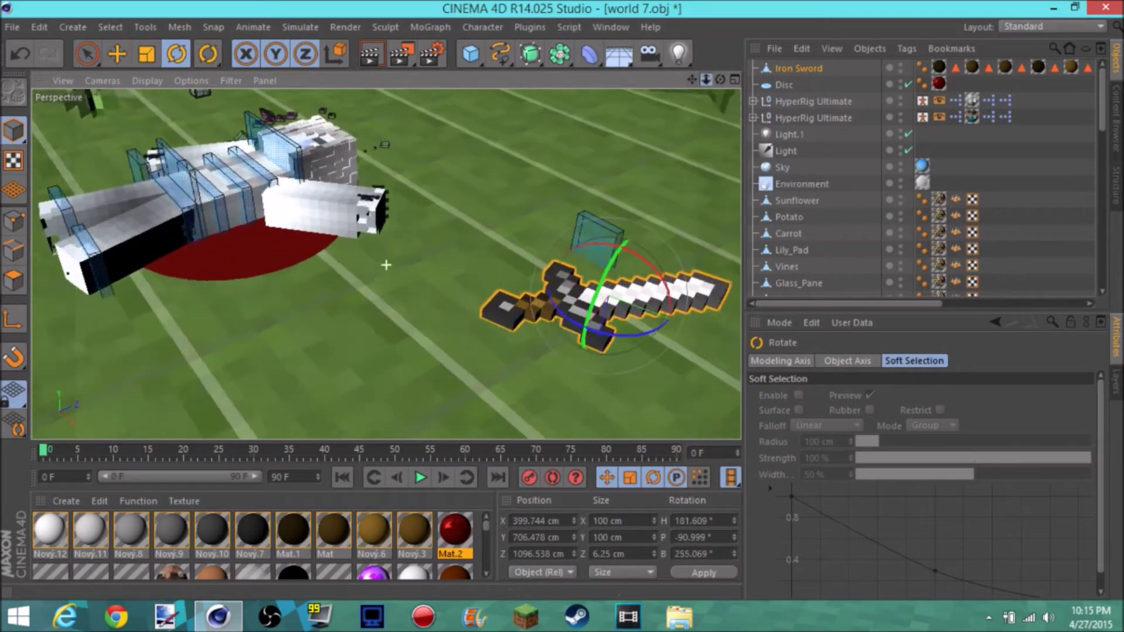
{"action": "key", "text": "e"}
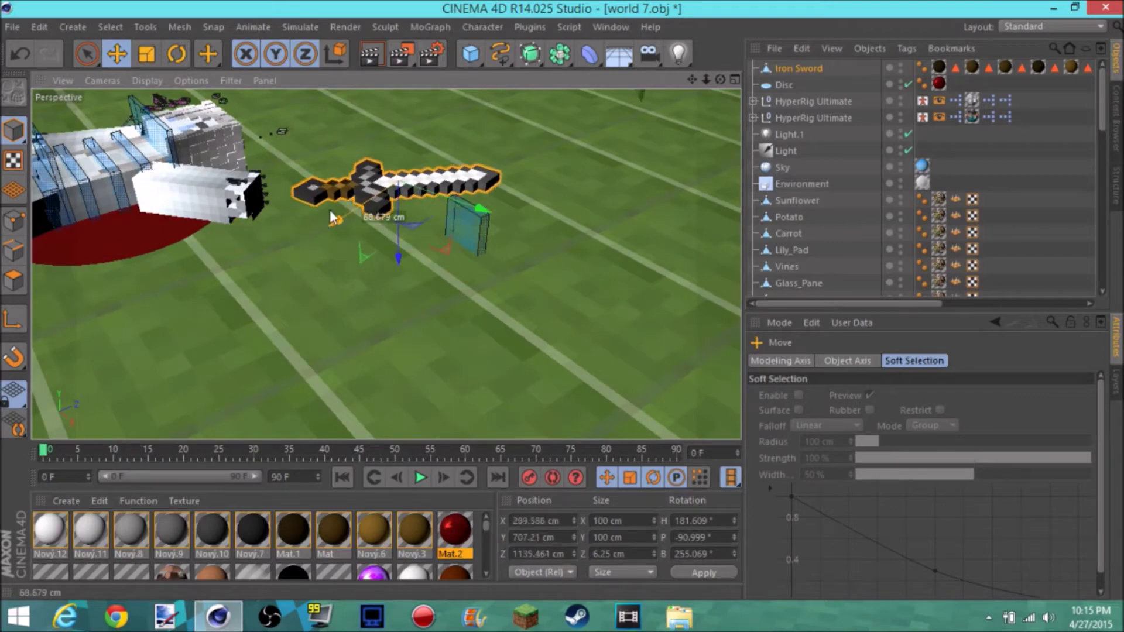
{"action": "left_click_drag", "start_coordinate": [385, 265], "coordinate": [710, 80], "text": "alt"}
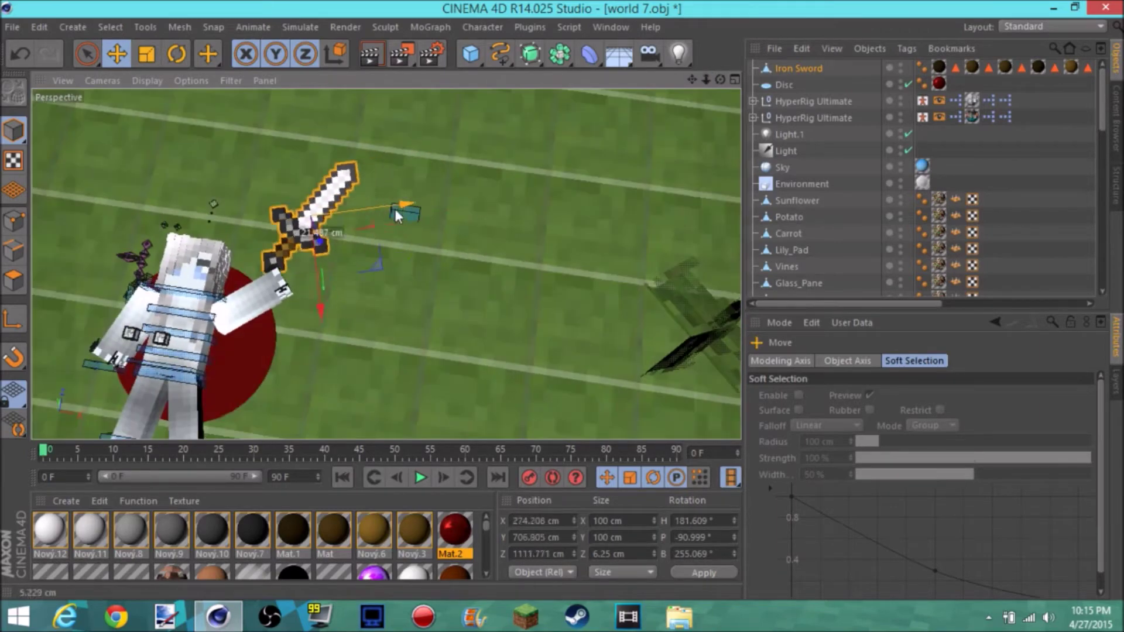
{"action": "mouse_move", "coordinate": [424, 259]}
{"action": "left_mouse_down"}
{"action": "mouse_move", "coordinate": [414, 262]}
{"action": "mouse_move", "coordinate": [433, 245]}
{"action": "left_mouse_up"}
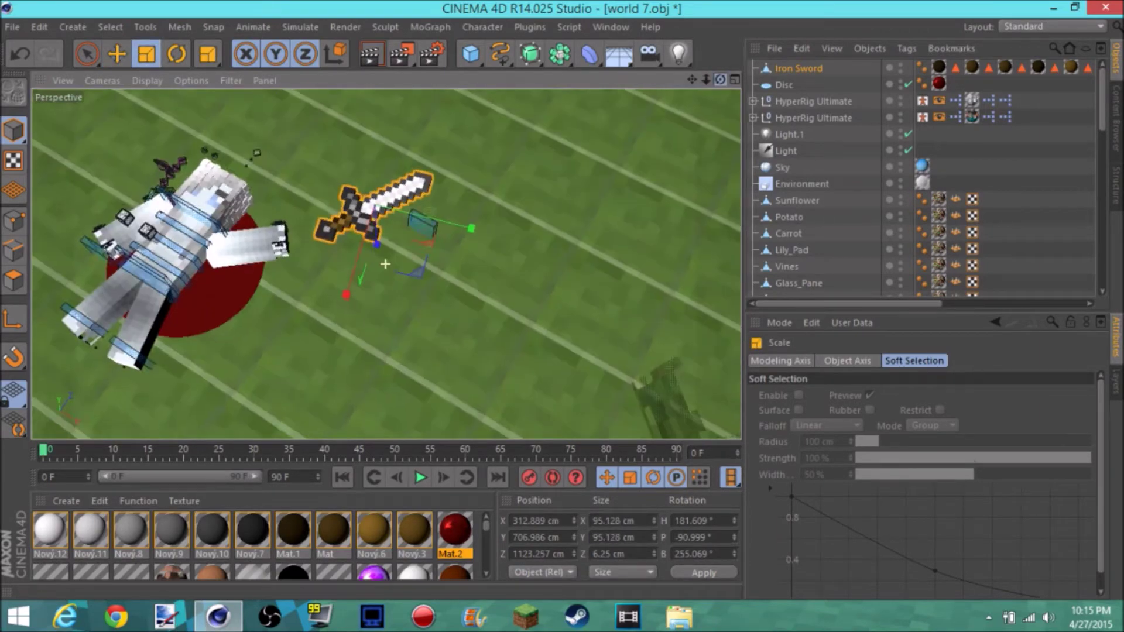
{"action": "left_click_drag", "start_coordinate": [720, 78], "coordinate": [385, 264]}
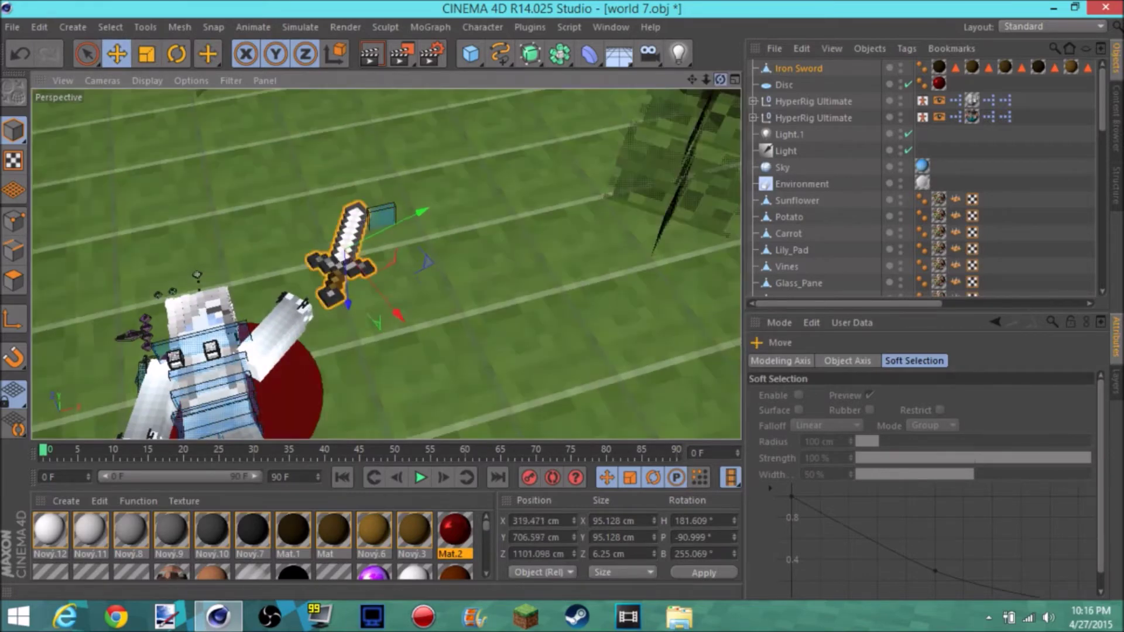
{"action": "left_click_drag", "start_coordinate": [398, 317], "coordinate": [517, 266], "text": "alt"}
{"action": "left_click_drag", "start_coordinate": [363, 267], "coordinate": [340, 265]}
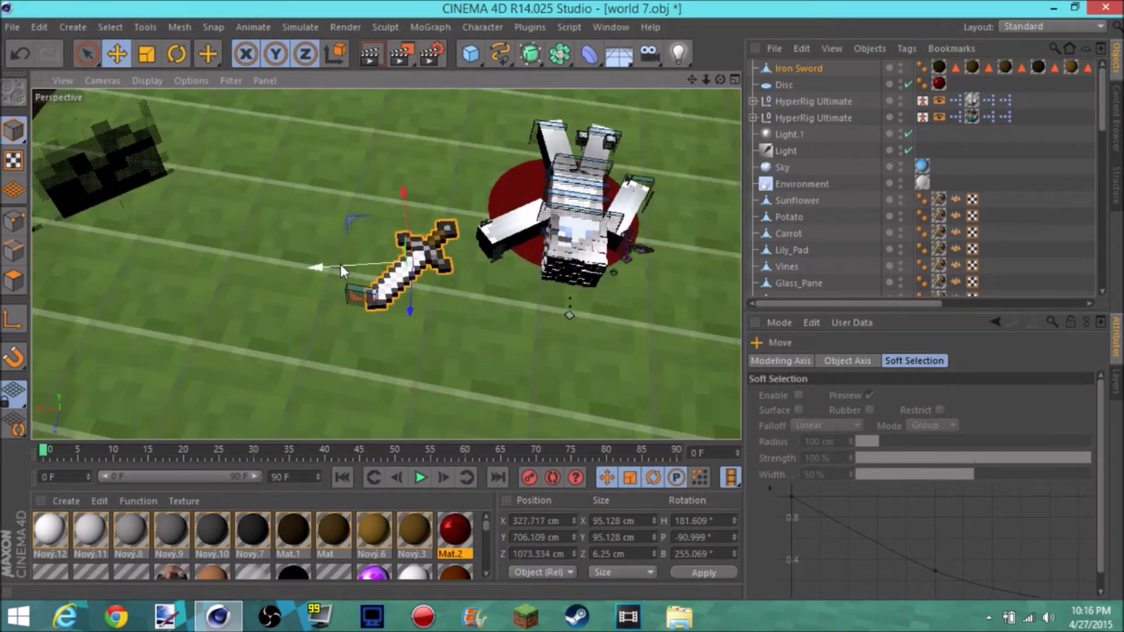
{"action": "left_click_drag", "start_coordinate": [569, 315], "coordinate": [811, 124], "text": "alt"}
{"action": "left_click_drag", "start_coordinate": [309, 106], "coordinate": [411, 185]}
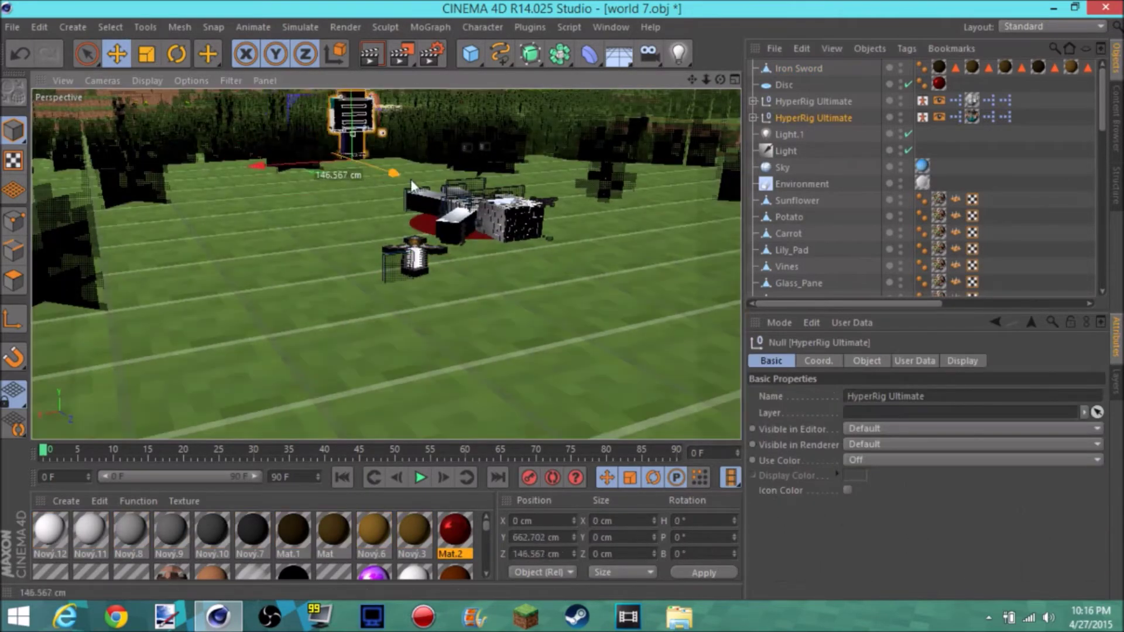
- Move the standing HyperRig Ultimate toward the body and turn him to face it
{"action": "left_click_drag", "start_coordinate": [394, 87], "coordinate": [351, 169]}
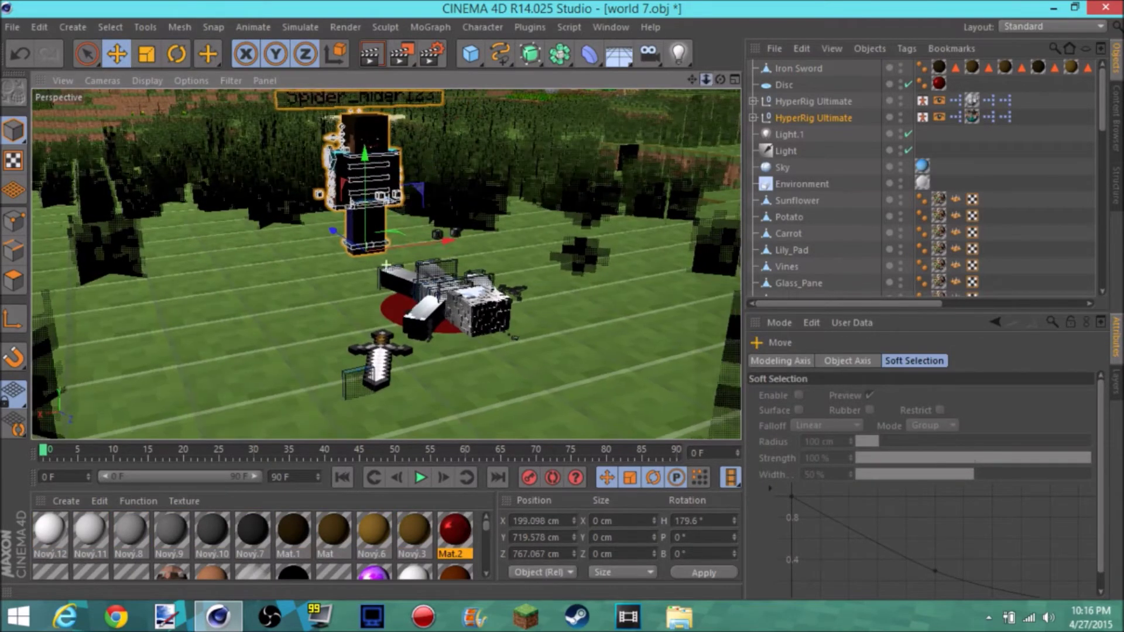
{"action": "left_click", "coordinate": [785, 150]}
{"action": "key", "text": "o"}
{"action": "key", "text": "r"}
{"action": "mouse_move", "coordinate": [378, 285]}
{"action": "left_mouse_down"}
{"action": "mouse_move", "coordinate": [371, 252]}
{"action": "mouse_move", "coordinate": [387, 264]}
{"action": "left_mouse_up"}
{"action": "left_click_drag", "start_coordinate": [706, 79], "coordinate": [365, 98]}
{"action": "key", "text": "e"}
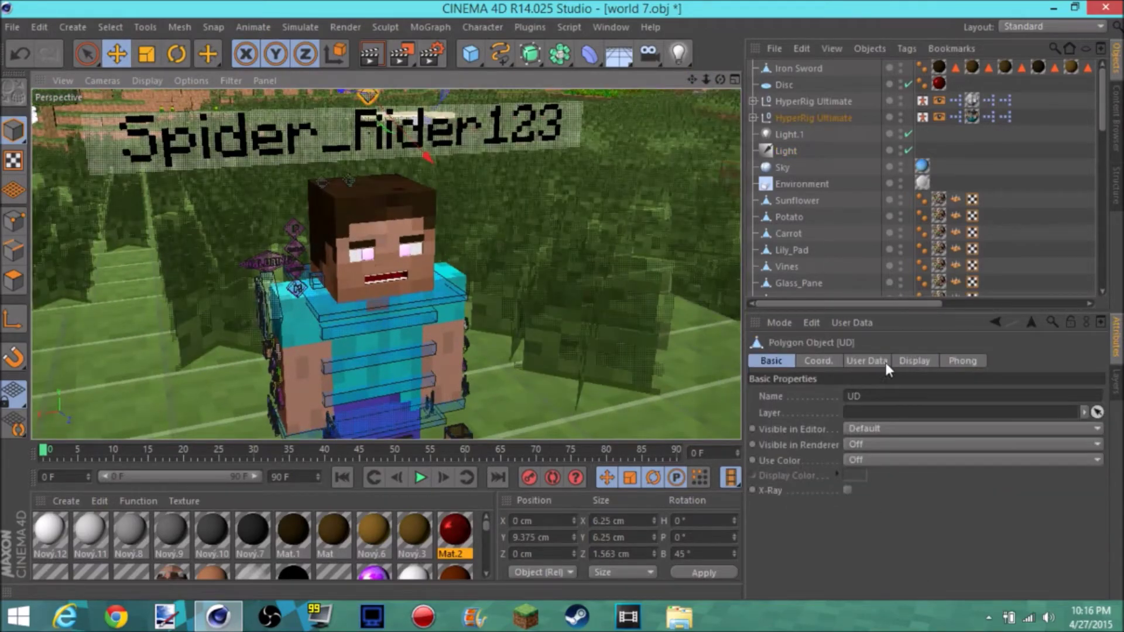
- Browse the eyes, mouth and eyebrow face controllers' custom User Data settings
{"action": "left_click", "coordinate": [886, 361]}
{"action": "left_click", "coordinate": [352, 178]}
{"action": "left_click", "coordinate": [293, 222]}
{"action": "left_click", "coordinate": [295, 269]}
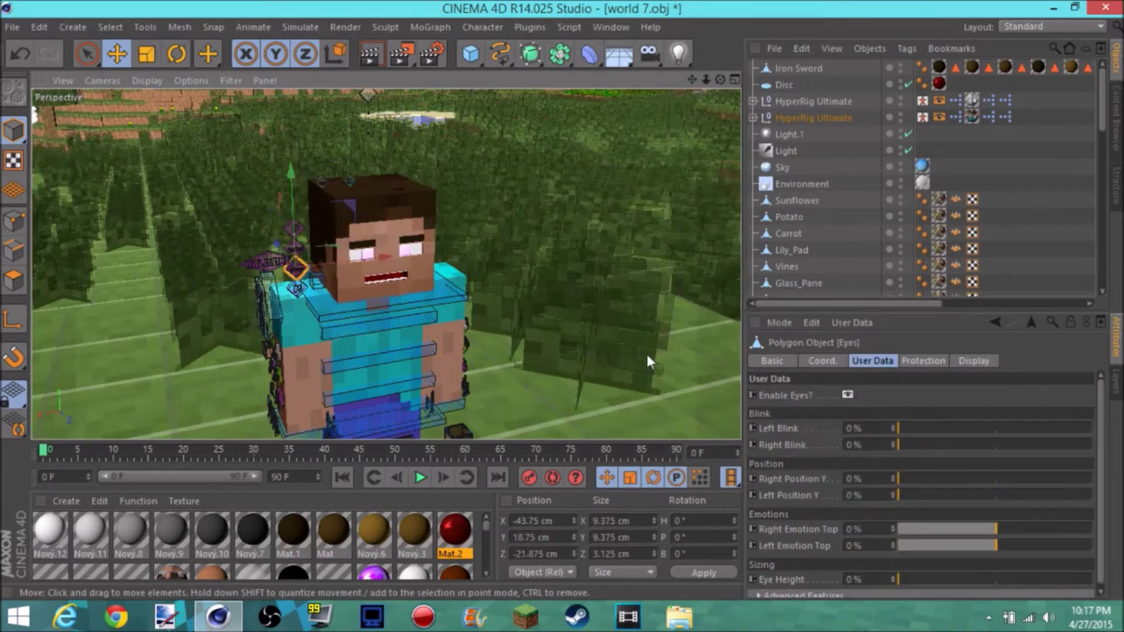
{"action": "left_click", "coordinate": [363, 256]}
{"action": "left_click", "coordinate": [410, 253]}
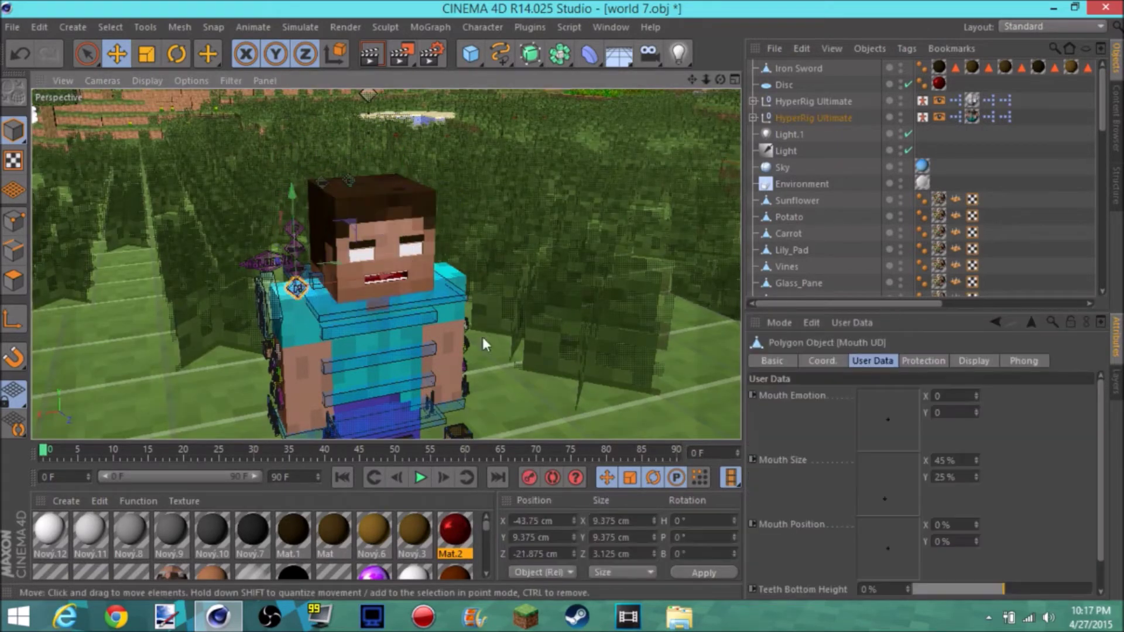
{"action": "left_click", "coordinate": [386, 264]}
{"action": "left_click", "coordinate": [361, 242]}
- Set both Eyebrow Rotation sliders to 17.6% for an angry frown
{"action": "scroll", "coordinate": [792, 455], "scroll_direction": "down", "scroll_amount": 5}
{"action": "left_click_drag", "start_coordinate": [706, 79], "coordinate": [708, 81]}
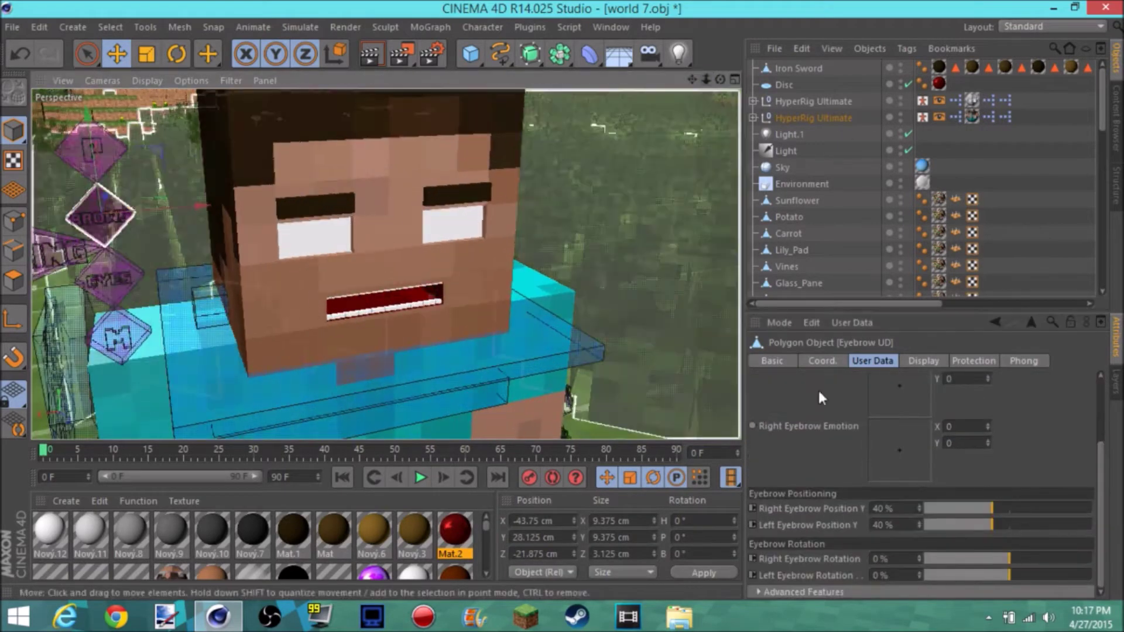
{"action": "left_click_drag", "start_coordinate": [1029, 575], "coordinate": [1025, 575]}
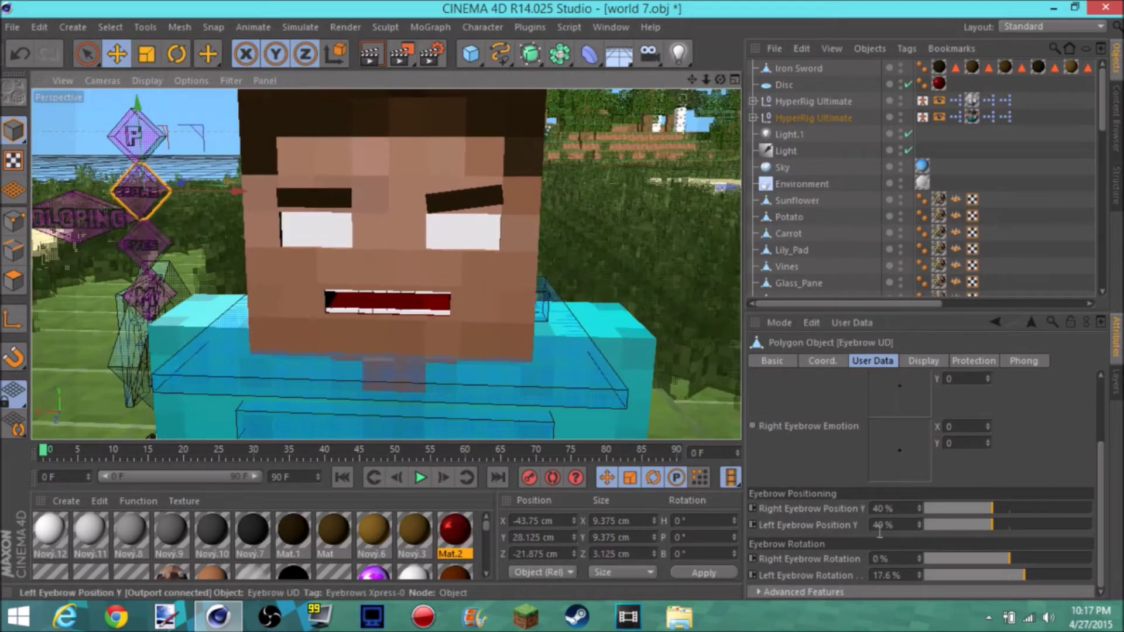
{"action": "left_click_drag", "start_coordinate": [706, 84], "coordinate": [389, 275]}
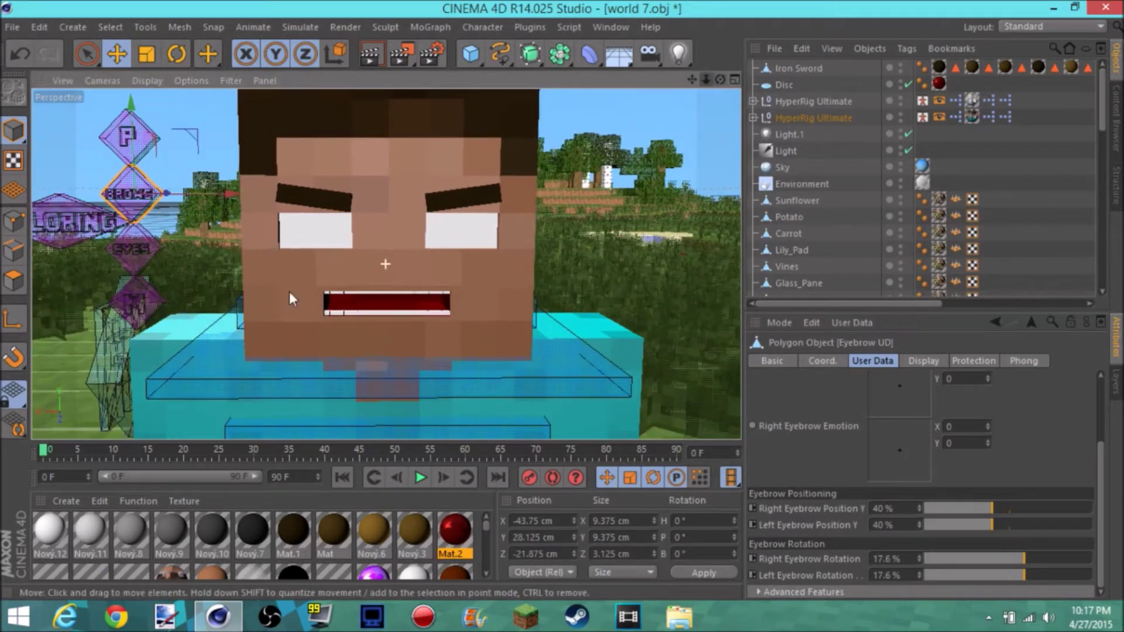
{"action": "left_click", "coordinate": [389, 327]}
- Rotate the body controller about 4.8°, then inspect the Skin/Texture and Inner Eye materials
{"action": "key", "text": "r"}
{"action": "left_click_drag", "start_coordinate": [388, 328], "coordinate": [386, 265]}
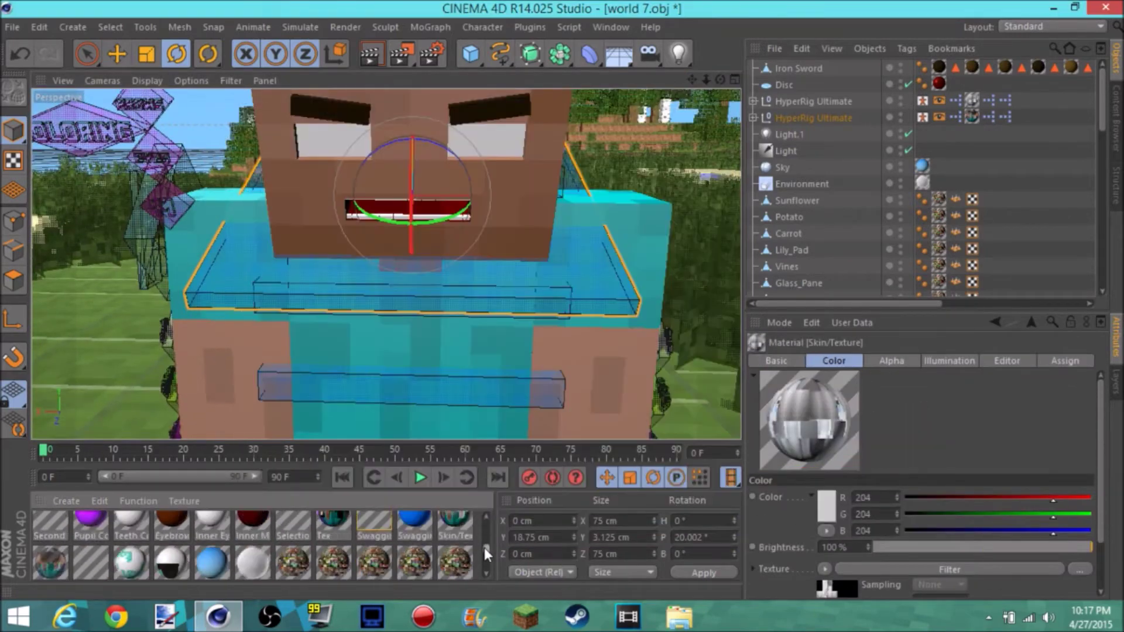
{"action": "left_click", "coordinate": [455, 548]}
{"action": "double_click", "coordinate": [455, 547]}
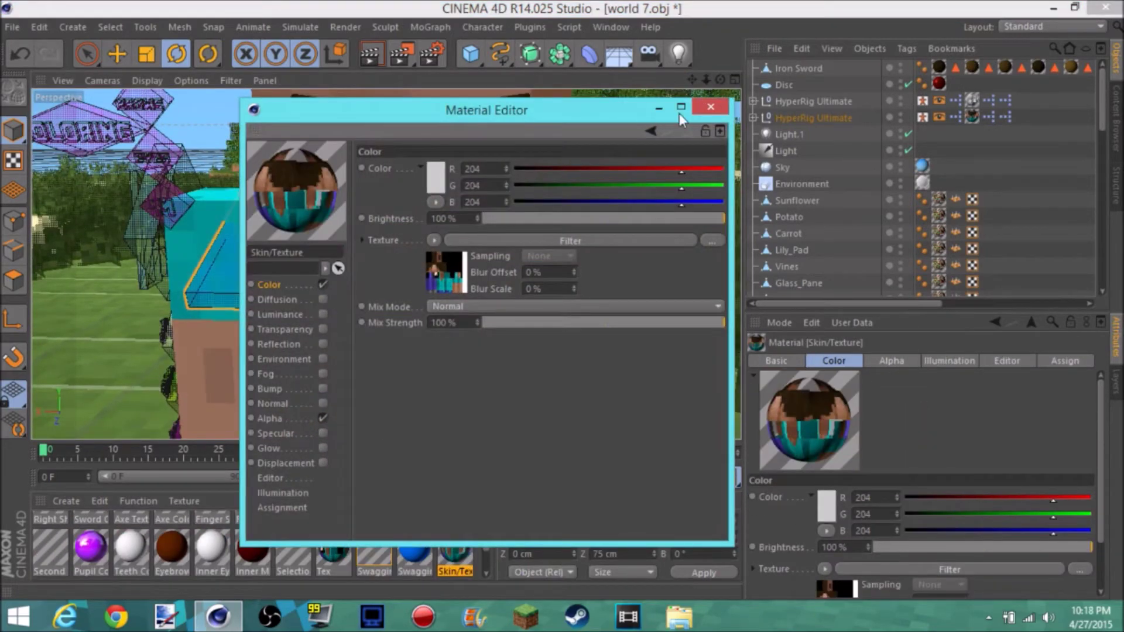
{"action": "double_click", "coordinate": [211, 547]}
{"action": "left_click", "coordinate": [269, 447]}
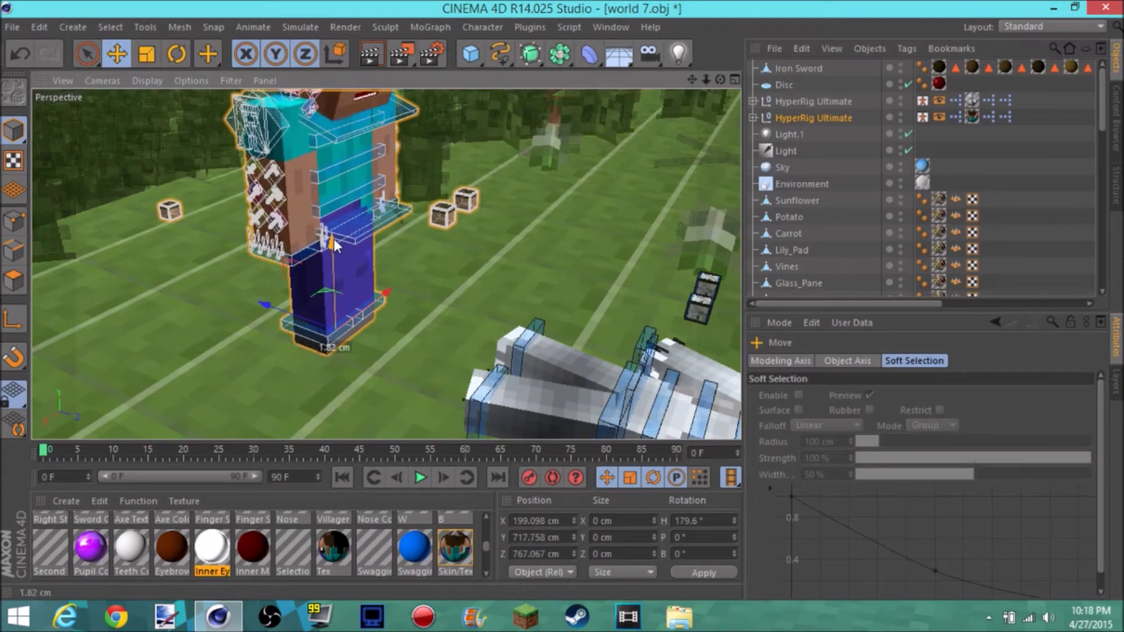
- Select the Right Arm IK, left foot IK and Left Arm IK controls of the standing Steve rig
{"action": "left_click", "coordinate": [289, 299]}
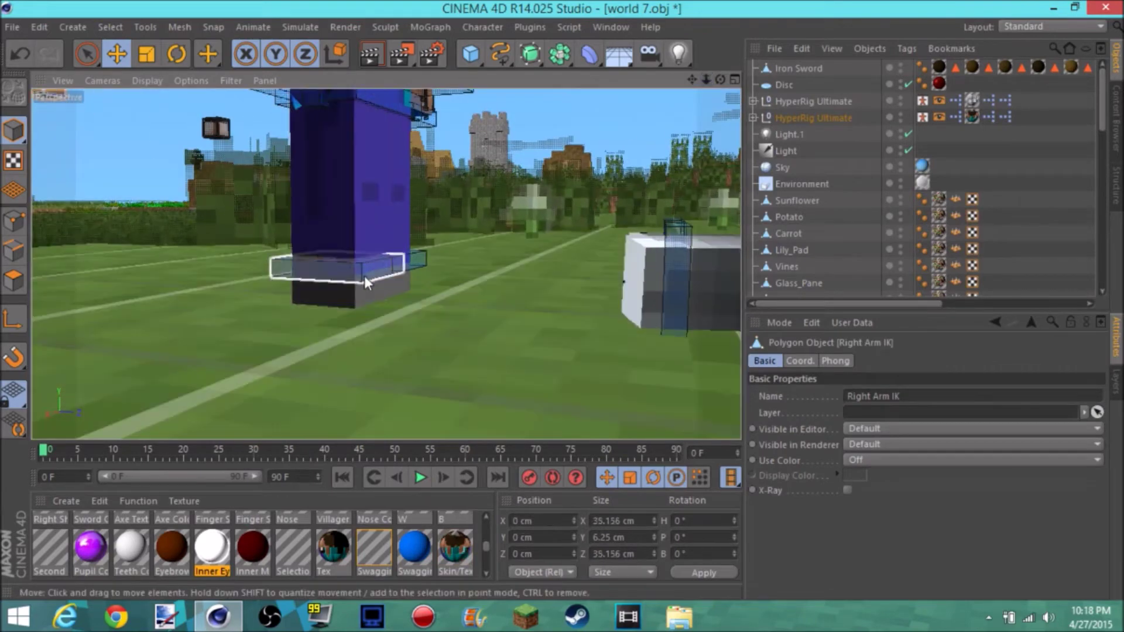
{"action": "left_click", "coordinate": [300, 202]}
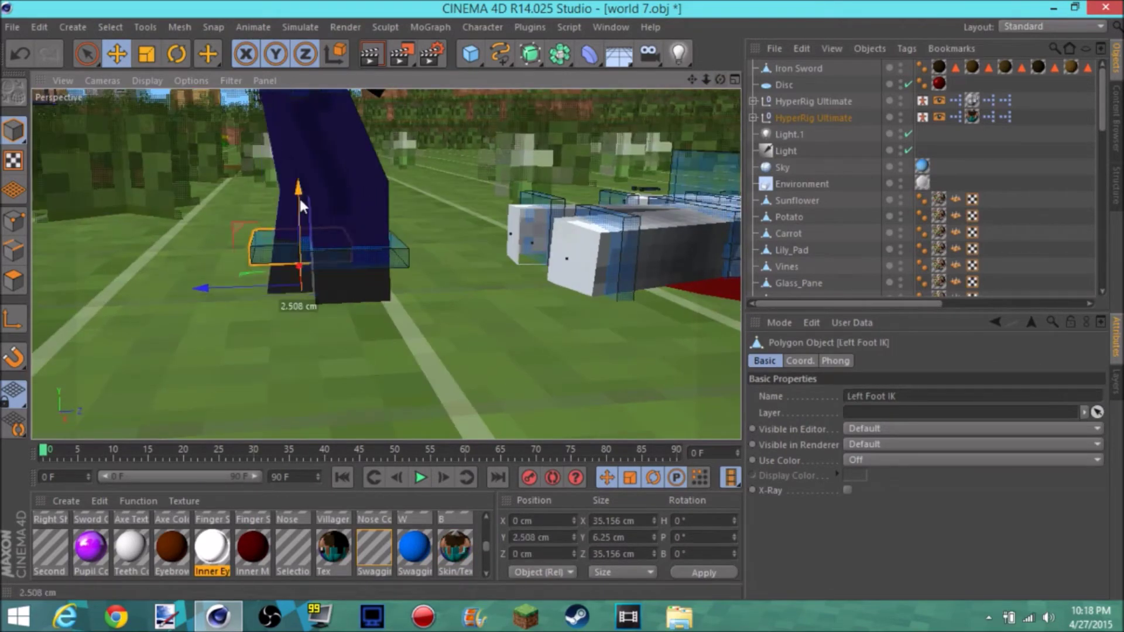
{"action": "left_click", "coordinate": [348, 202]}
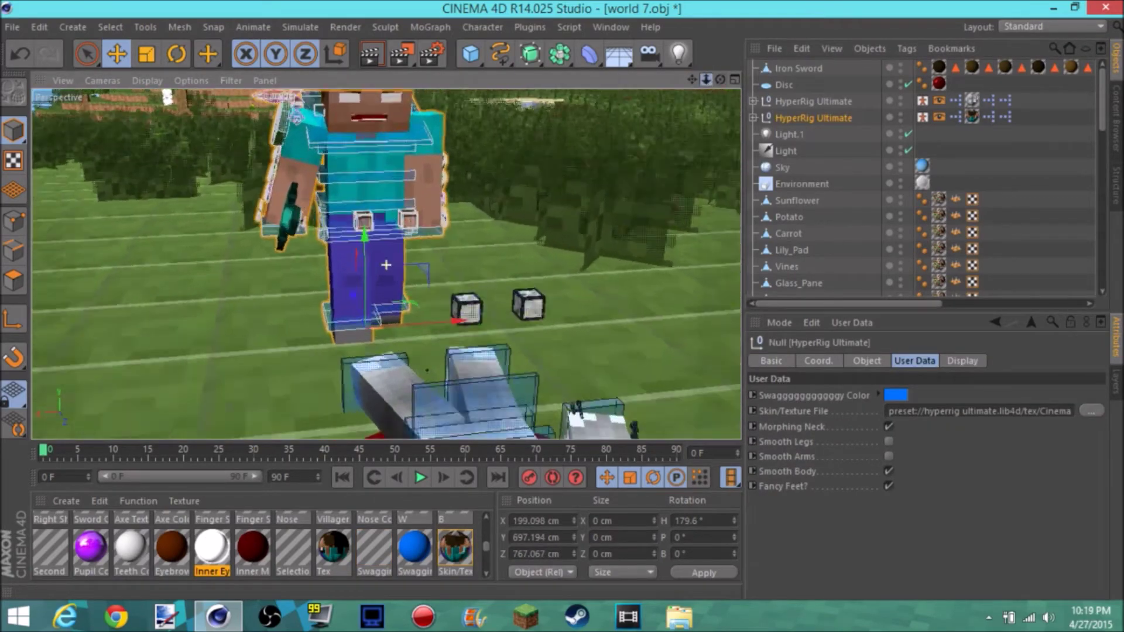
{"action": "left_click", "coordinate": [423, 222]}
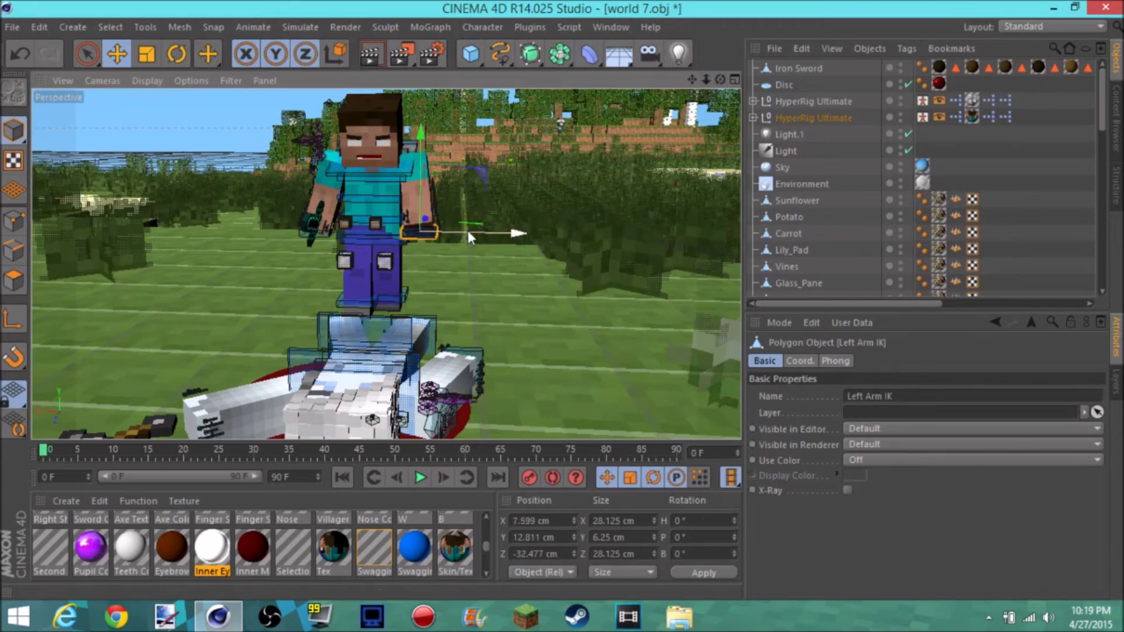
- Reposition the Left Arm IK control out and down so the arm hangs beside the body
{"action": "left_click_drag", "start_coordinate": [469, 234], "coordinate": [483, 230]}
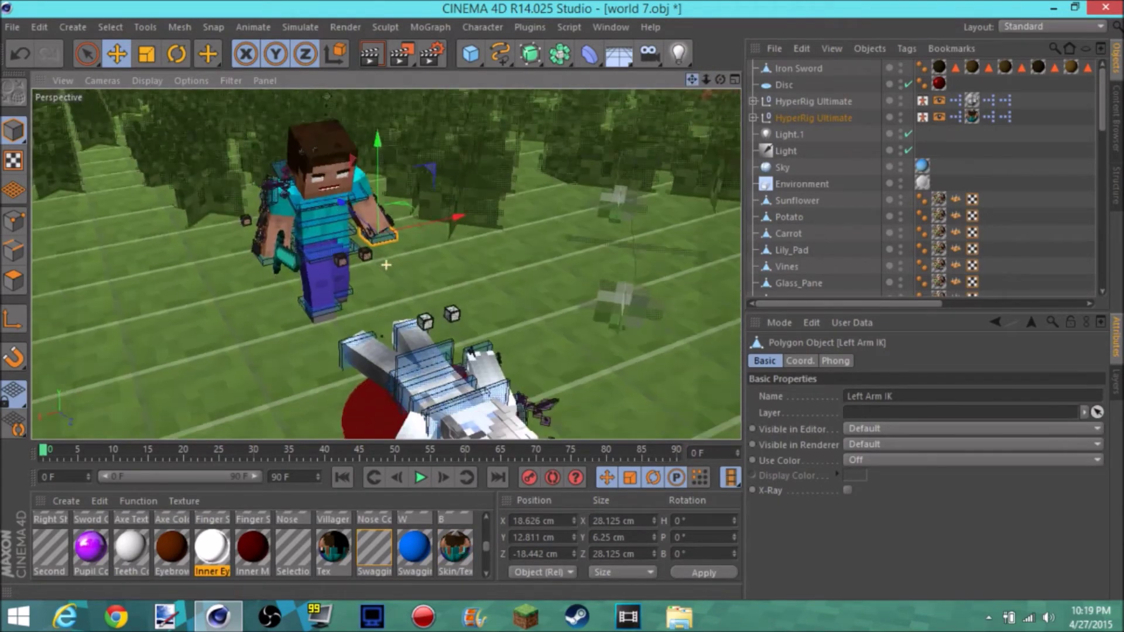
{"action": "scroll", "coordinate": [385, 265], "scroll_direction": "up", "scroll_amount": 5}
{"action": "left_click", "coordinate": [20, 53]}
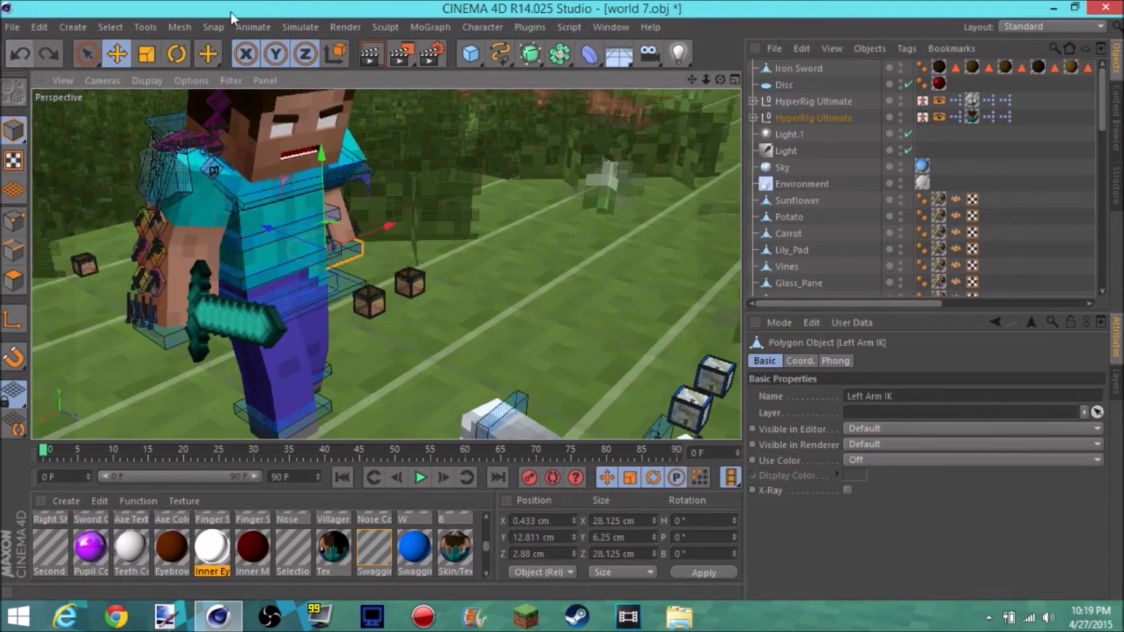
{"action": "left_click_drag", "start_coordinate": [527, 330], "coordinate": [562, 333]}
{"action": "left_click_drag", "start_coordinate": [720, 79], "coordinate": [718, 86]}
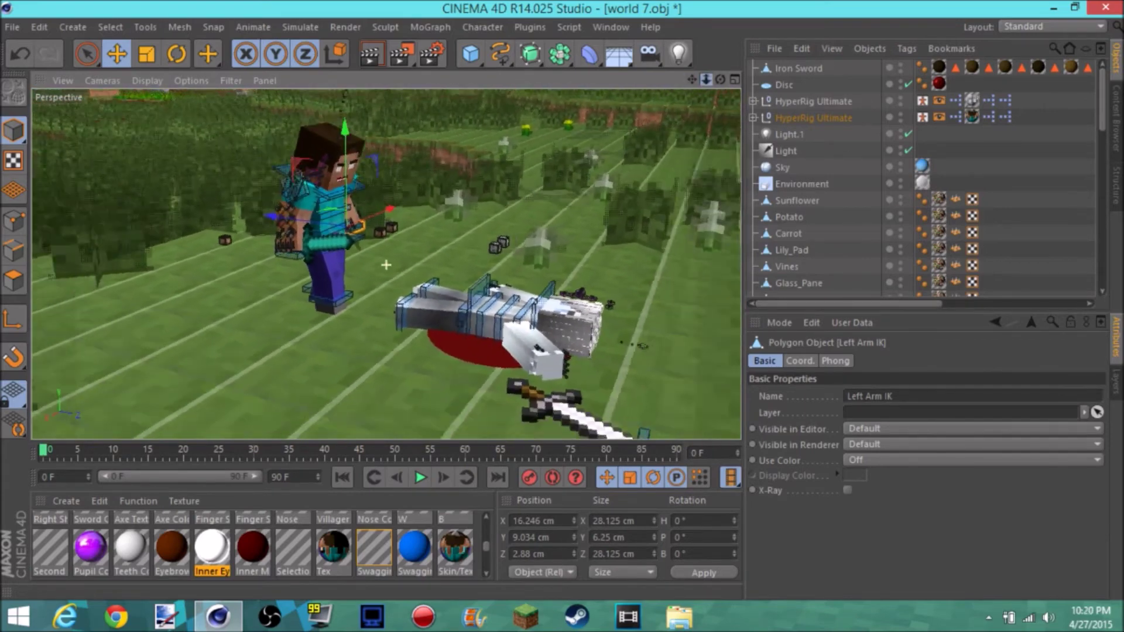
{"action": "left_click", "coordinate": [785, 134]}
- Delete Light.1 and rotate the main Light to about H -36.74°, P -145.574°, B -22.88°
{"action": "key", "text": "Delete"}
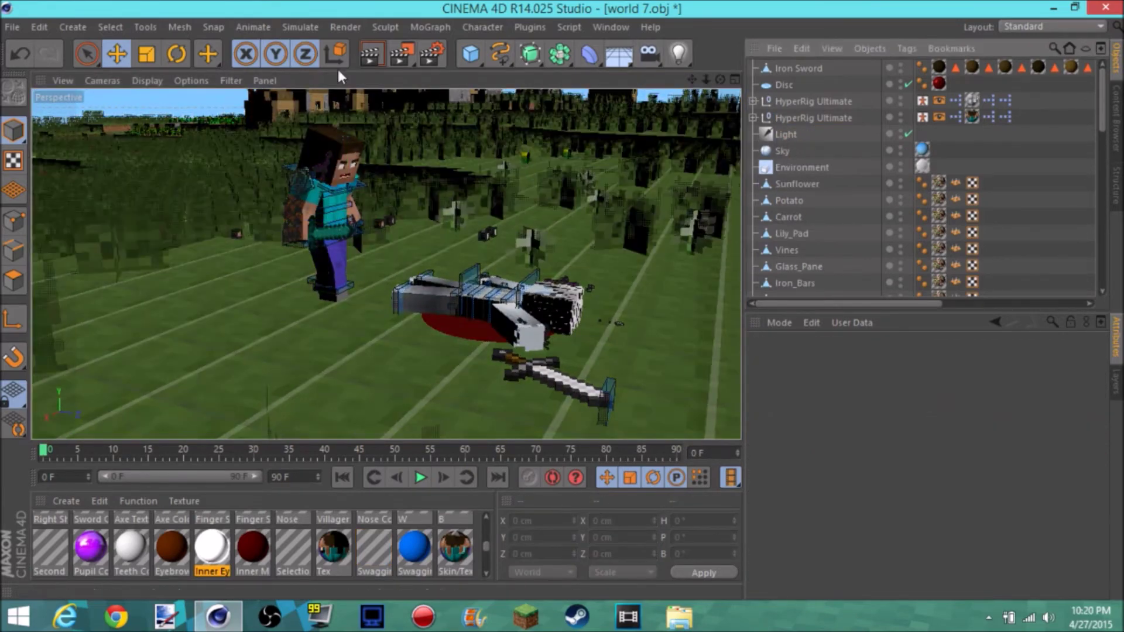
{"action": "left_click", "coordinate": [785, 134]}
{"action": "key", "text": "r"}
{"action": "mouse_move", "coordinate": [363, 304]}
{"action": "left_mouse_down"}
{"action": "mouse_move", "coordinate": [273, 367]}
{"action": "mouse_move", "coordinate": [385, 265]}
{"action": "left_mouse_up"}
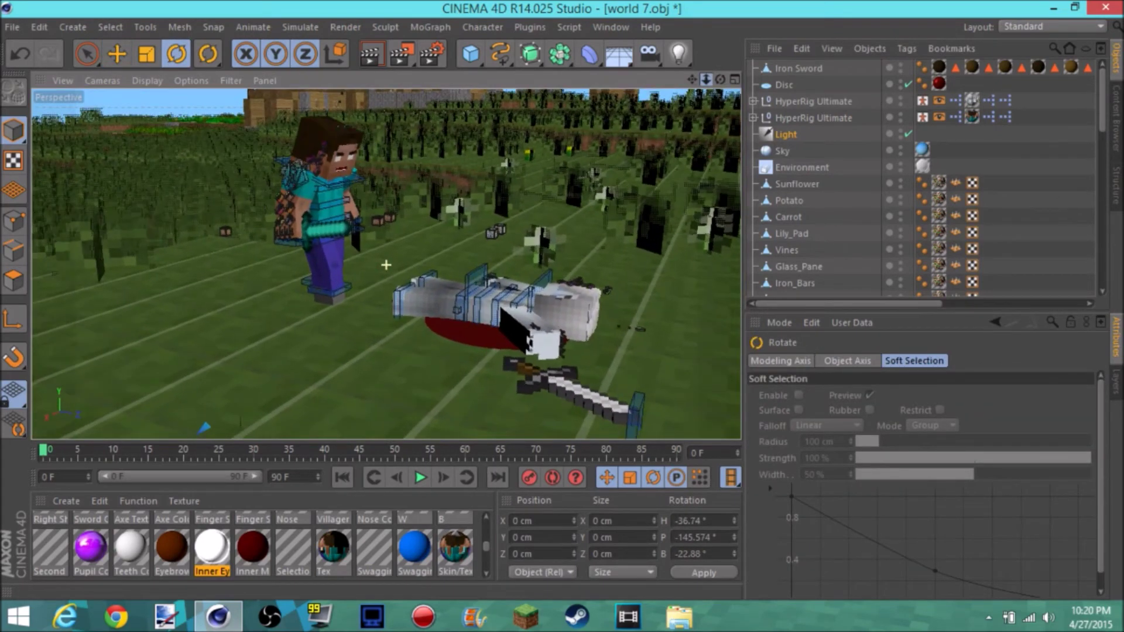
{"action": "left_click_drag", "start_coordinate": [385, 264], "coordinate": [386, 265]}
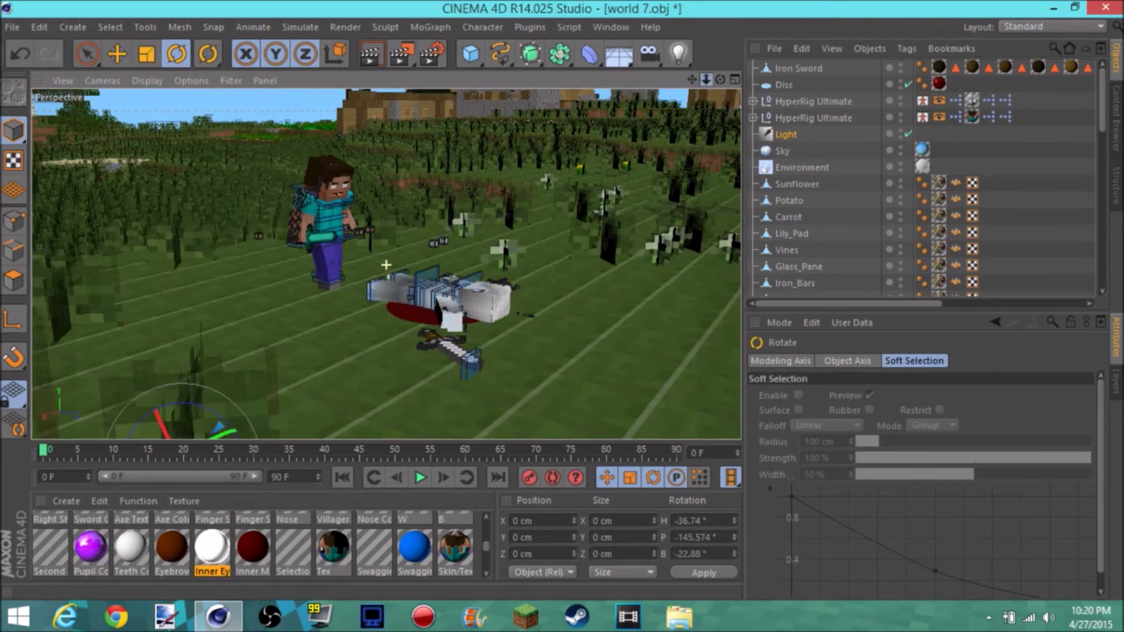
{"action": "scroll", "coordinate": [385, 264], "scroll_direction": "up", "scroll_amount": 3}
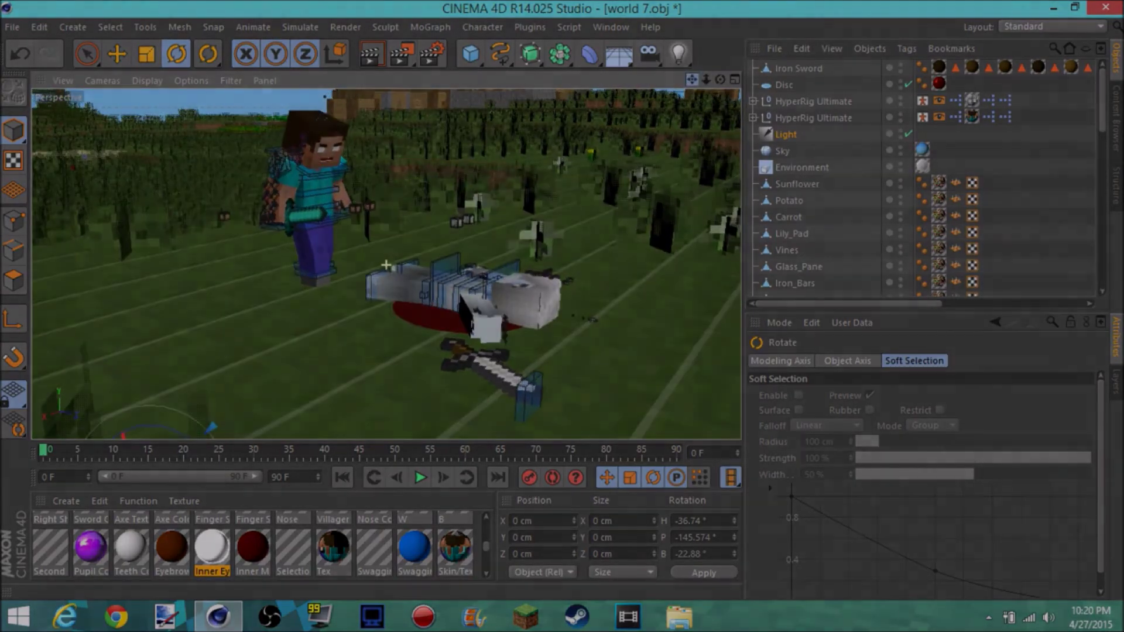